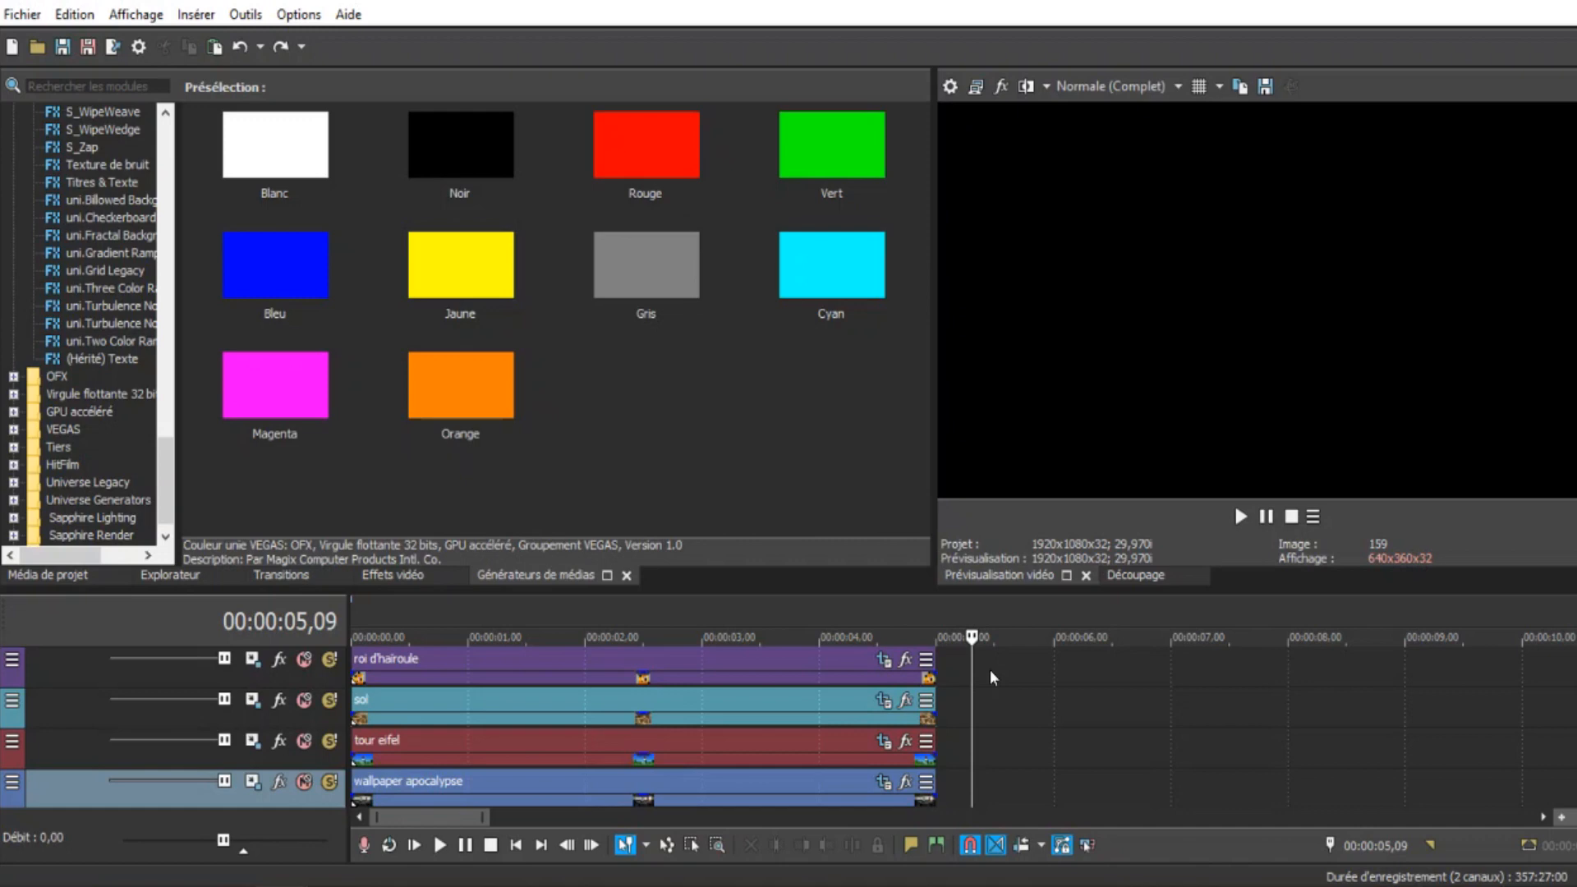
Preview the combined image of the four stacked clips, selecting the wallpaper apocalypse, tour eifel, sol and roi d'haïroule events in turn.
left_click(489, 778)
left_click(491, 734)
left_click(491, 698)
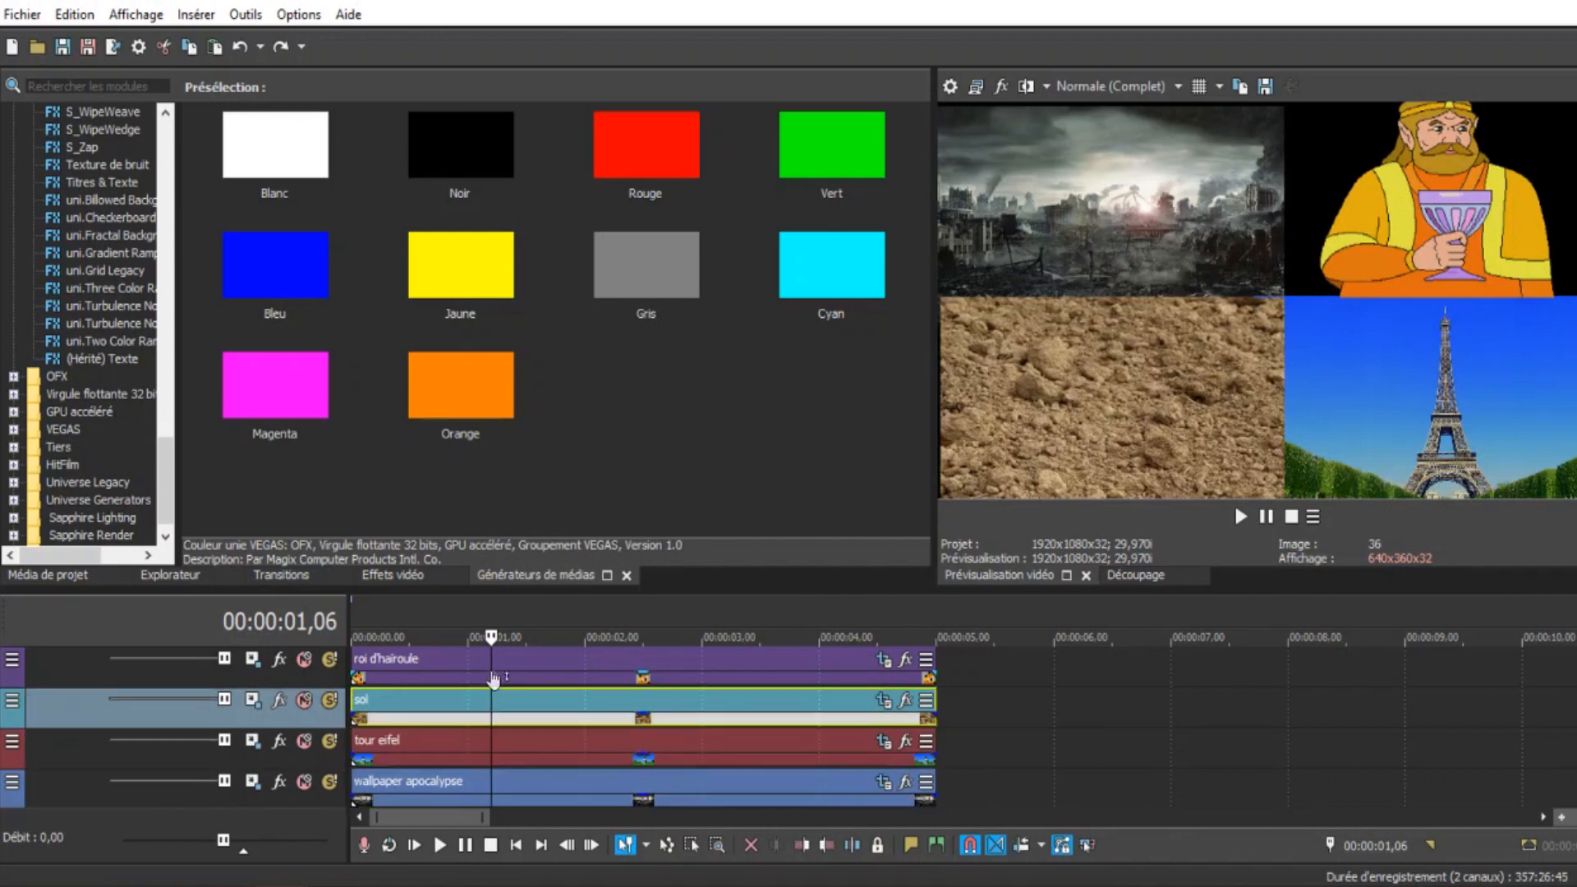
left_click(488, 658)
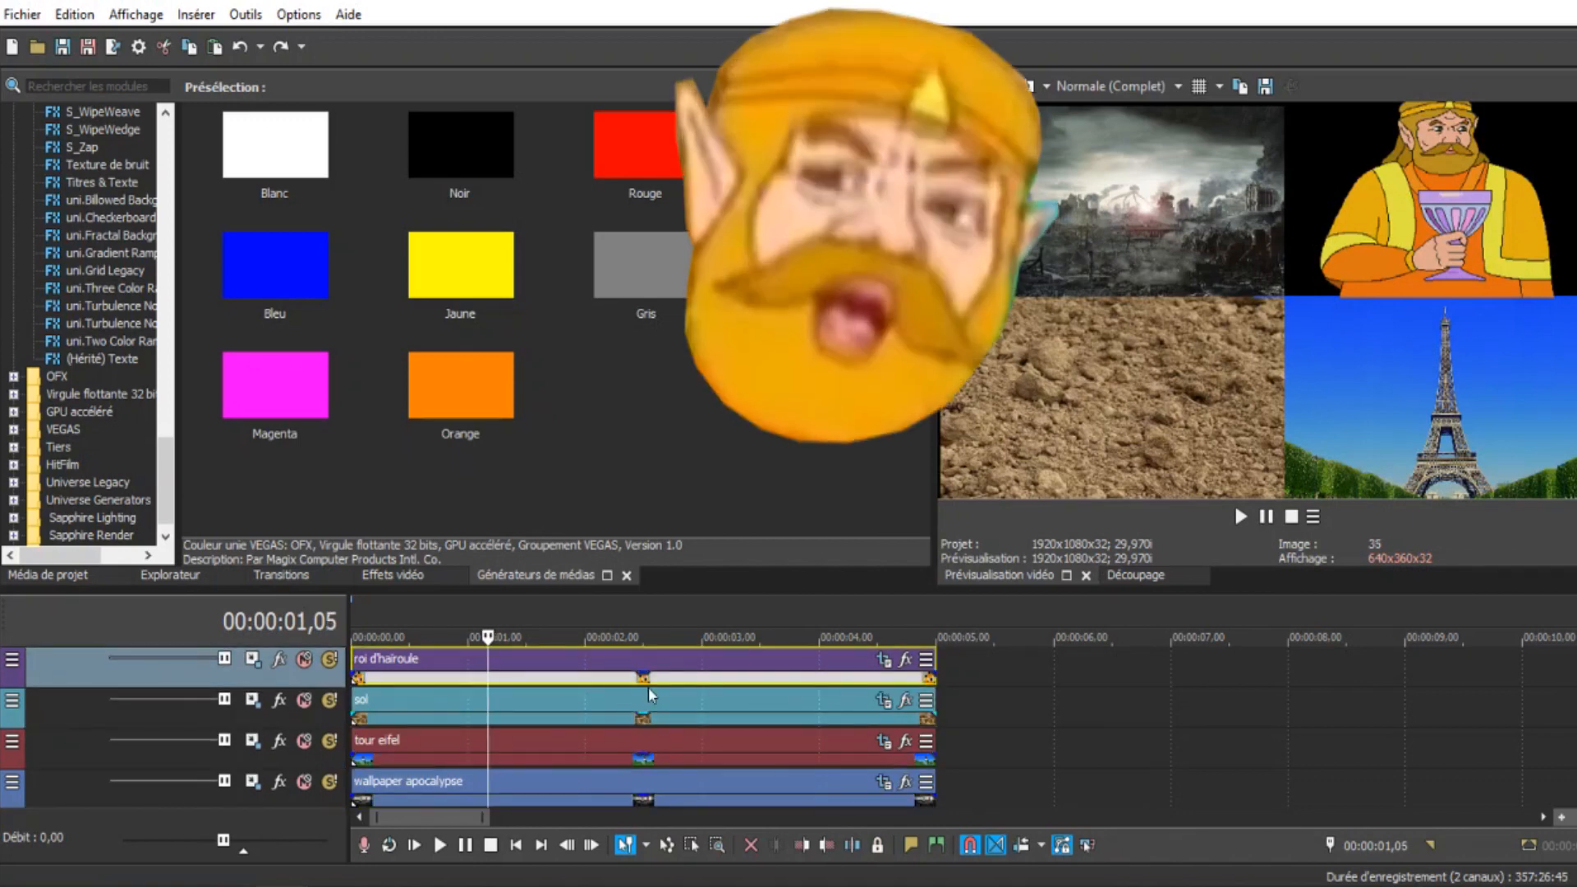
left_click_drag(488, 665, 541, 678)
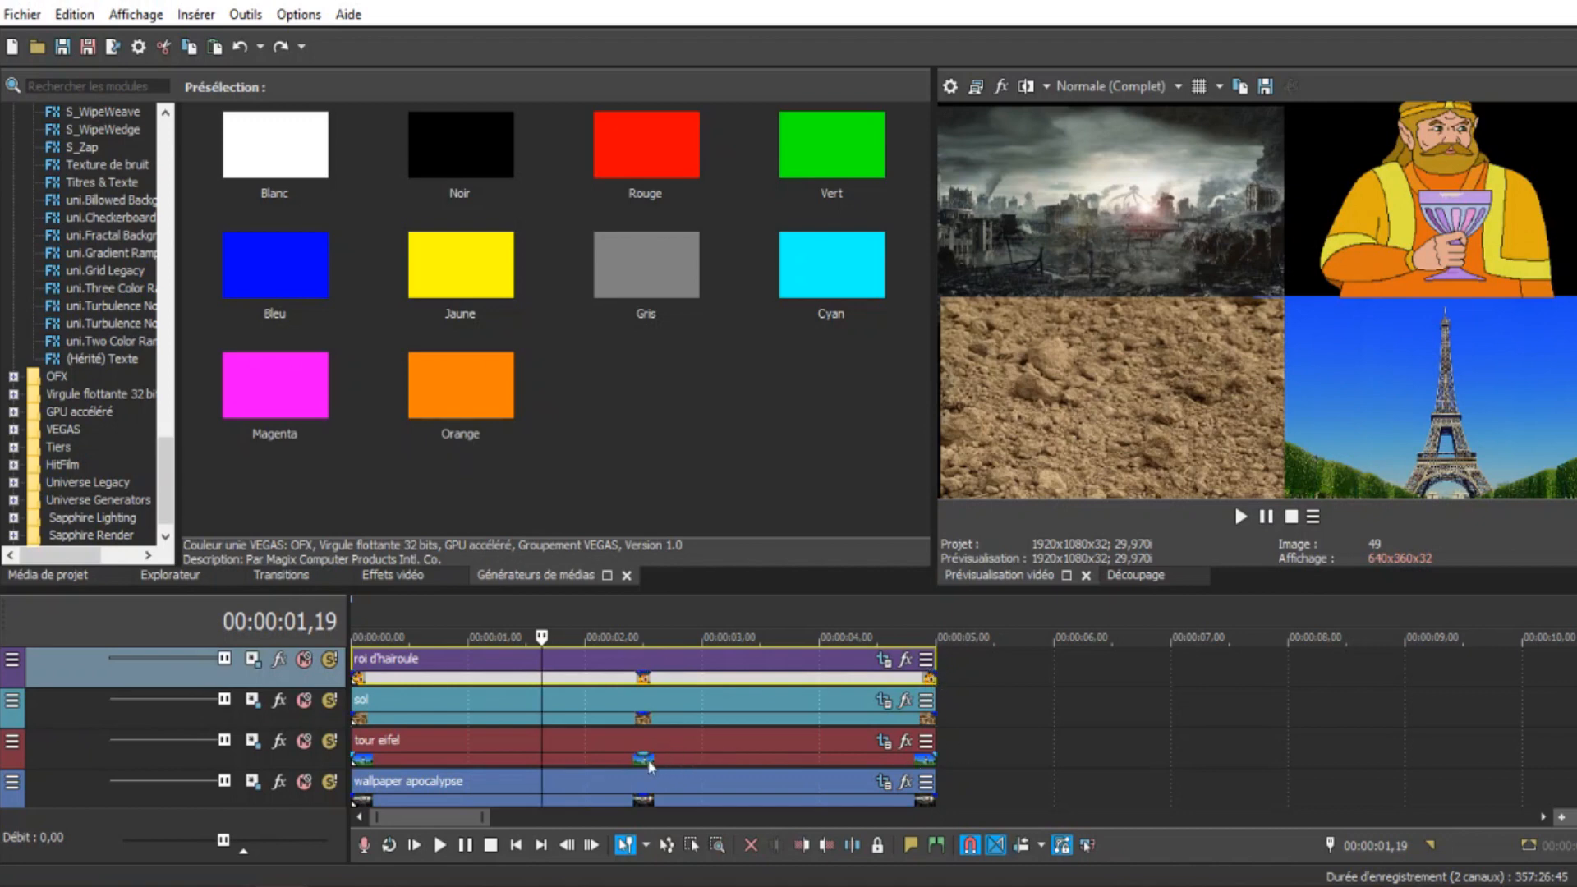
left_click(550, 738)
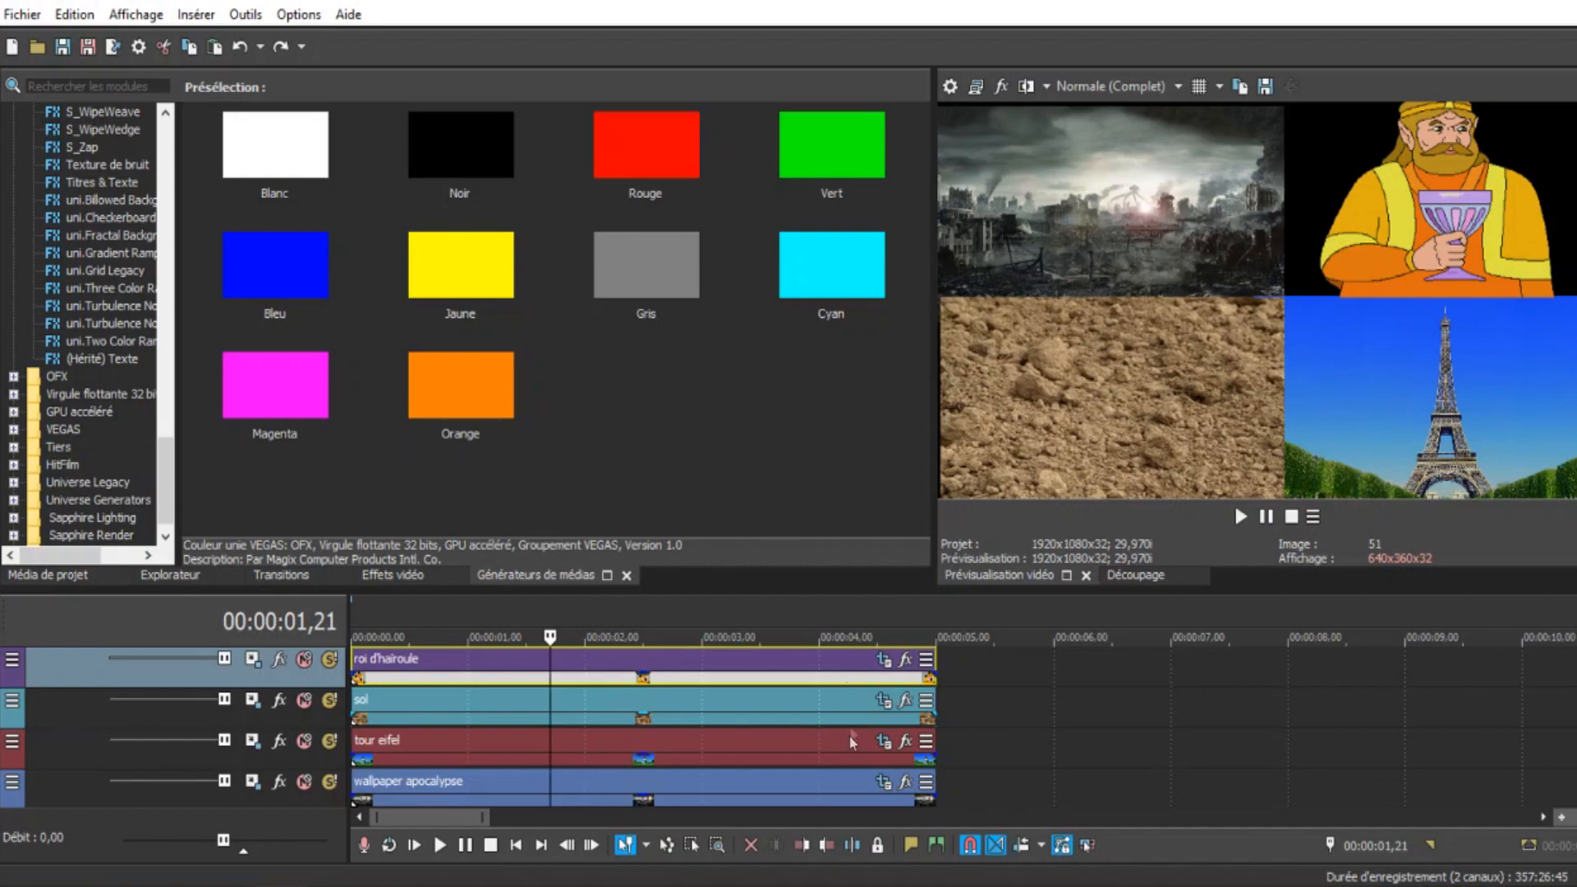
Select the four stacked clips together by drawing a selection box around them with the Selection tool.
key("d")
key("d")
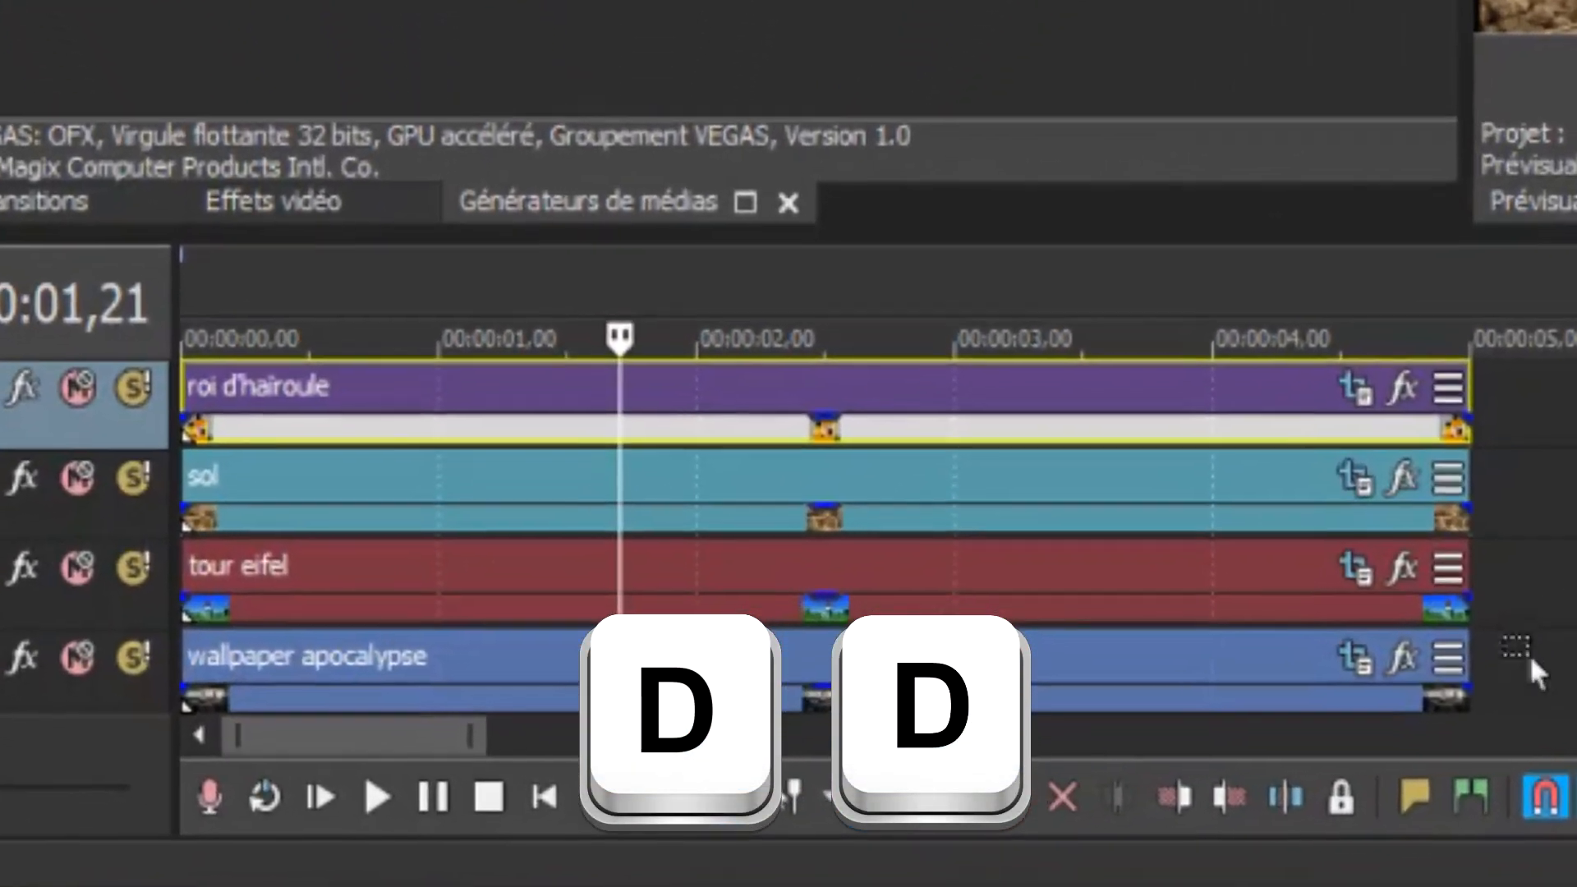
left_click_drag(1177, 743, 681, 566)
left_click_drag(786, 392, 785, 392)
key("d")
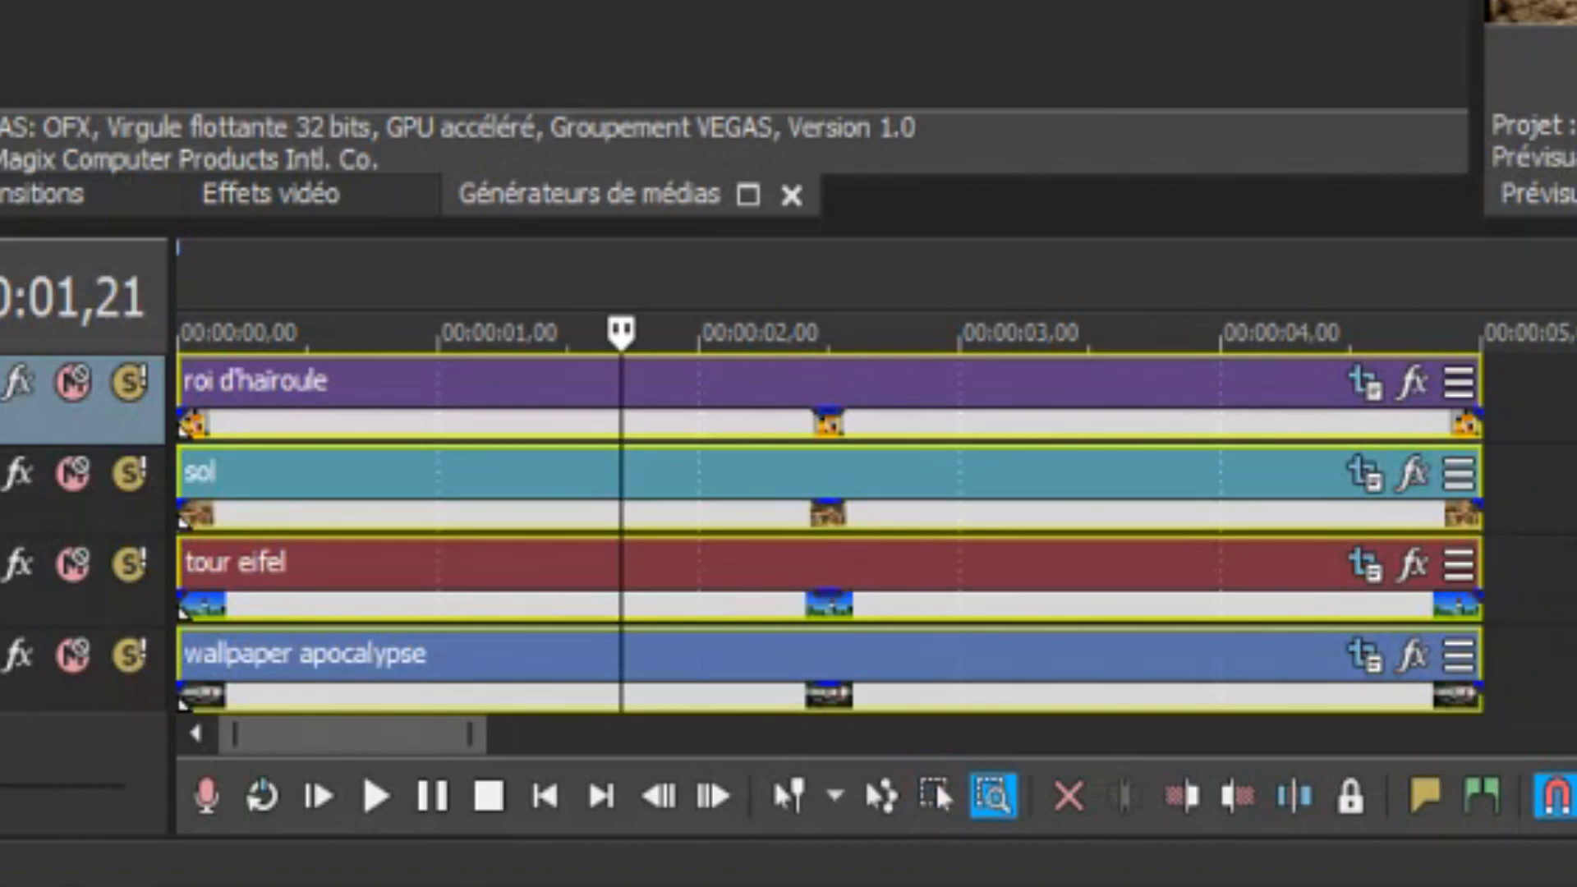
key("d")
Build a multiple selection of the stacked clips one by one, starting with roi d'haïroule, and clear the selection.
left_click(990, 388)
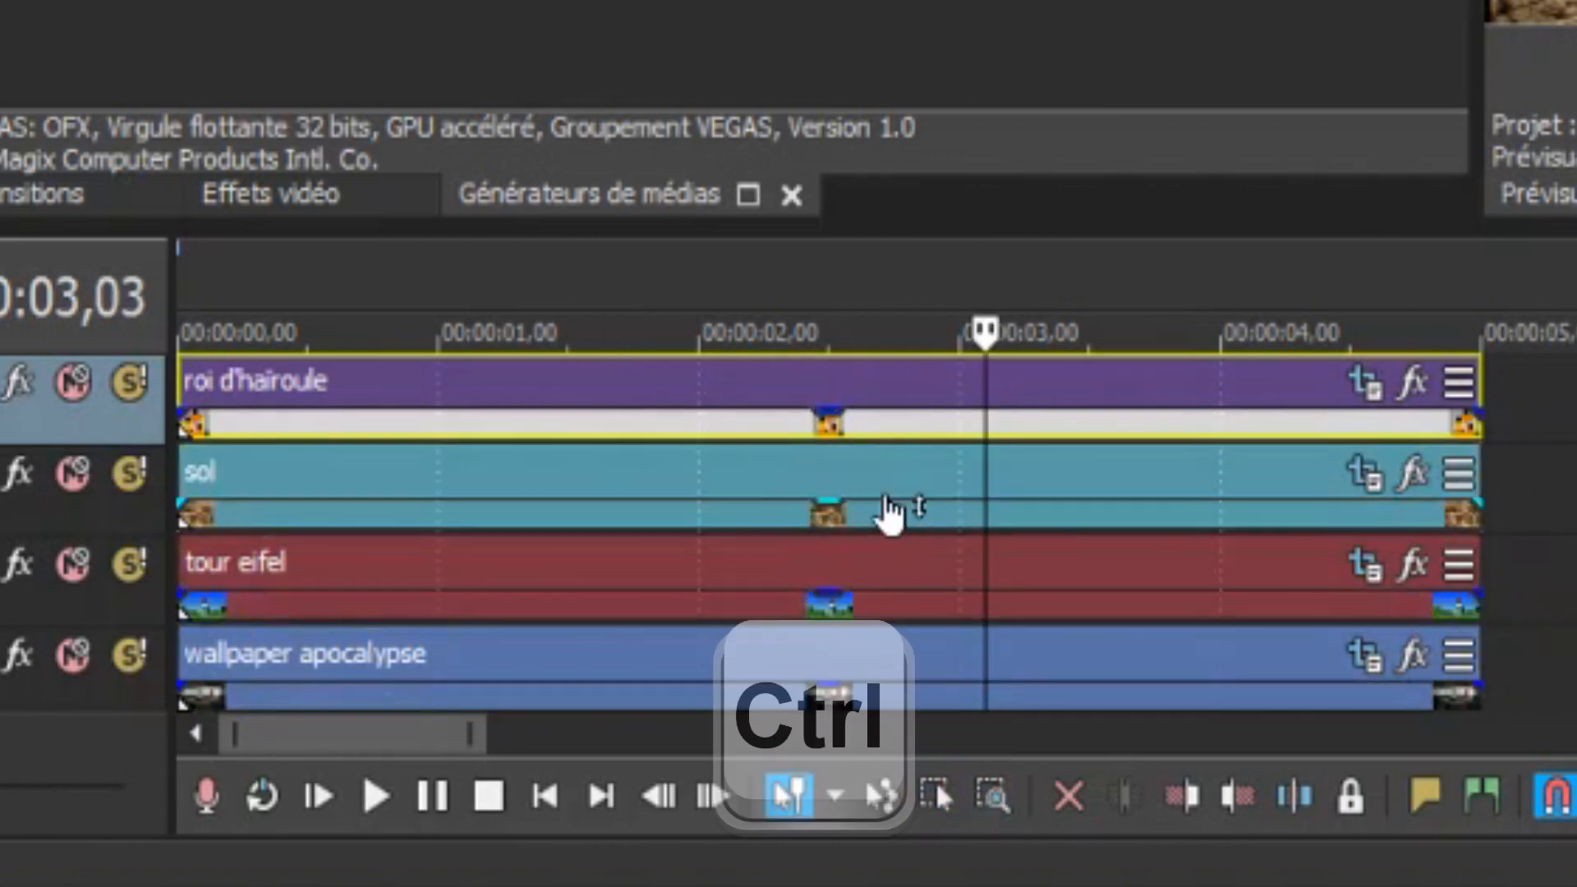
left_click(926, 485, "ctrl")
left_click(934, 598, "ctrl")
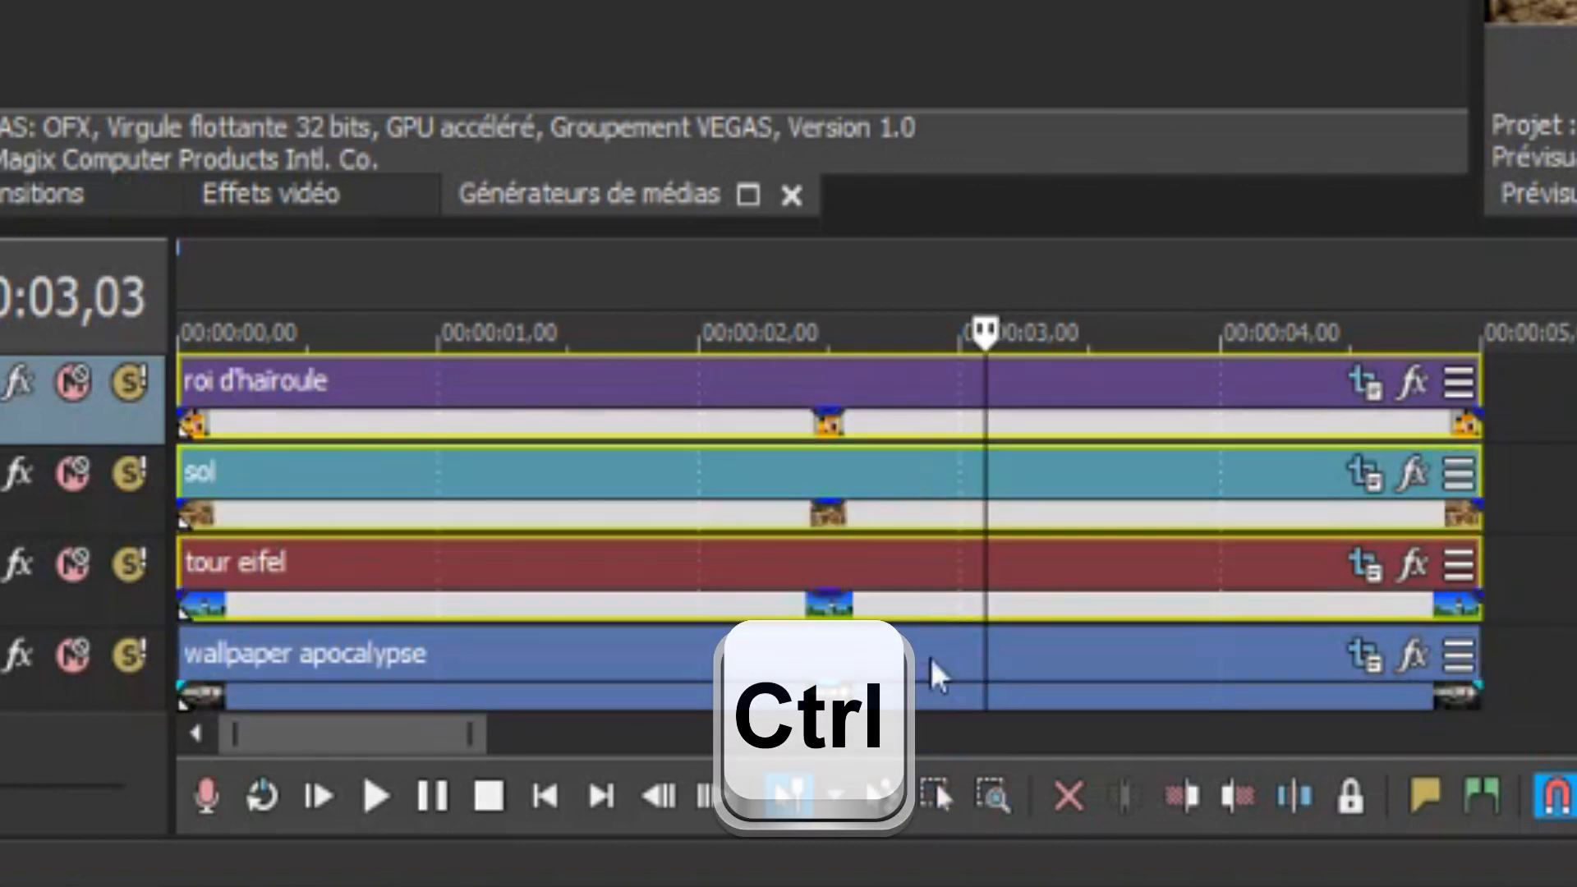
left_click(936, 673)
left_click(925, 485)
left_click(908, 418)
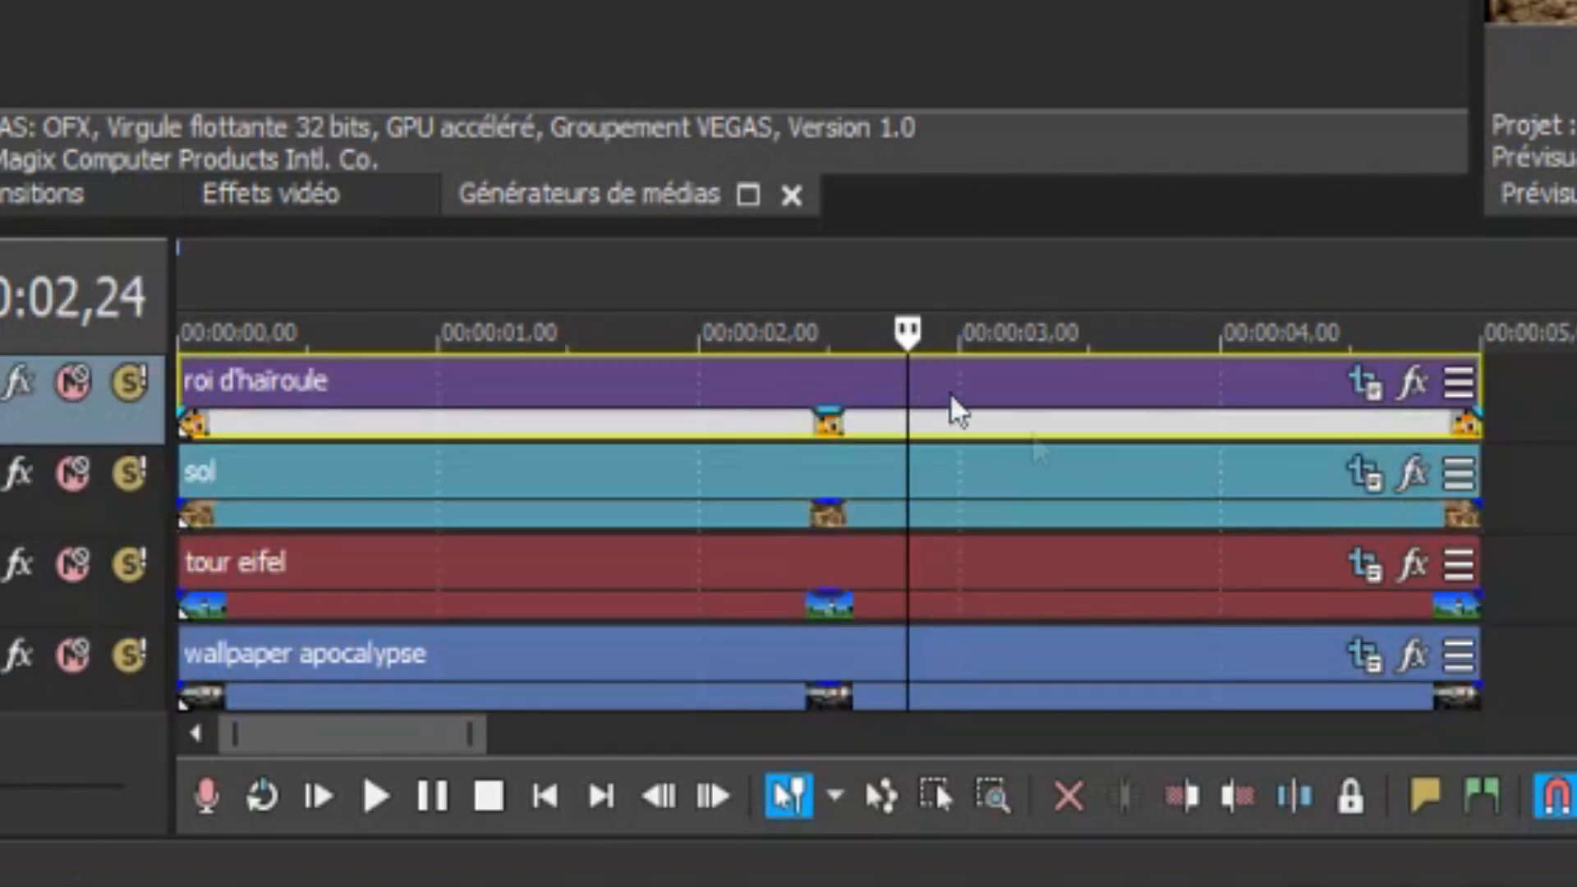
left_click(1549, 457)
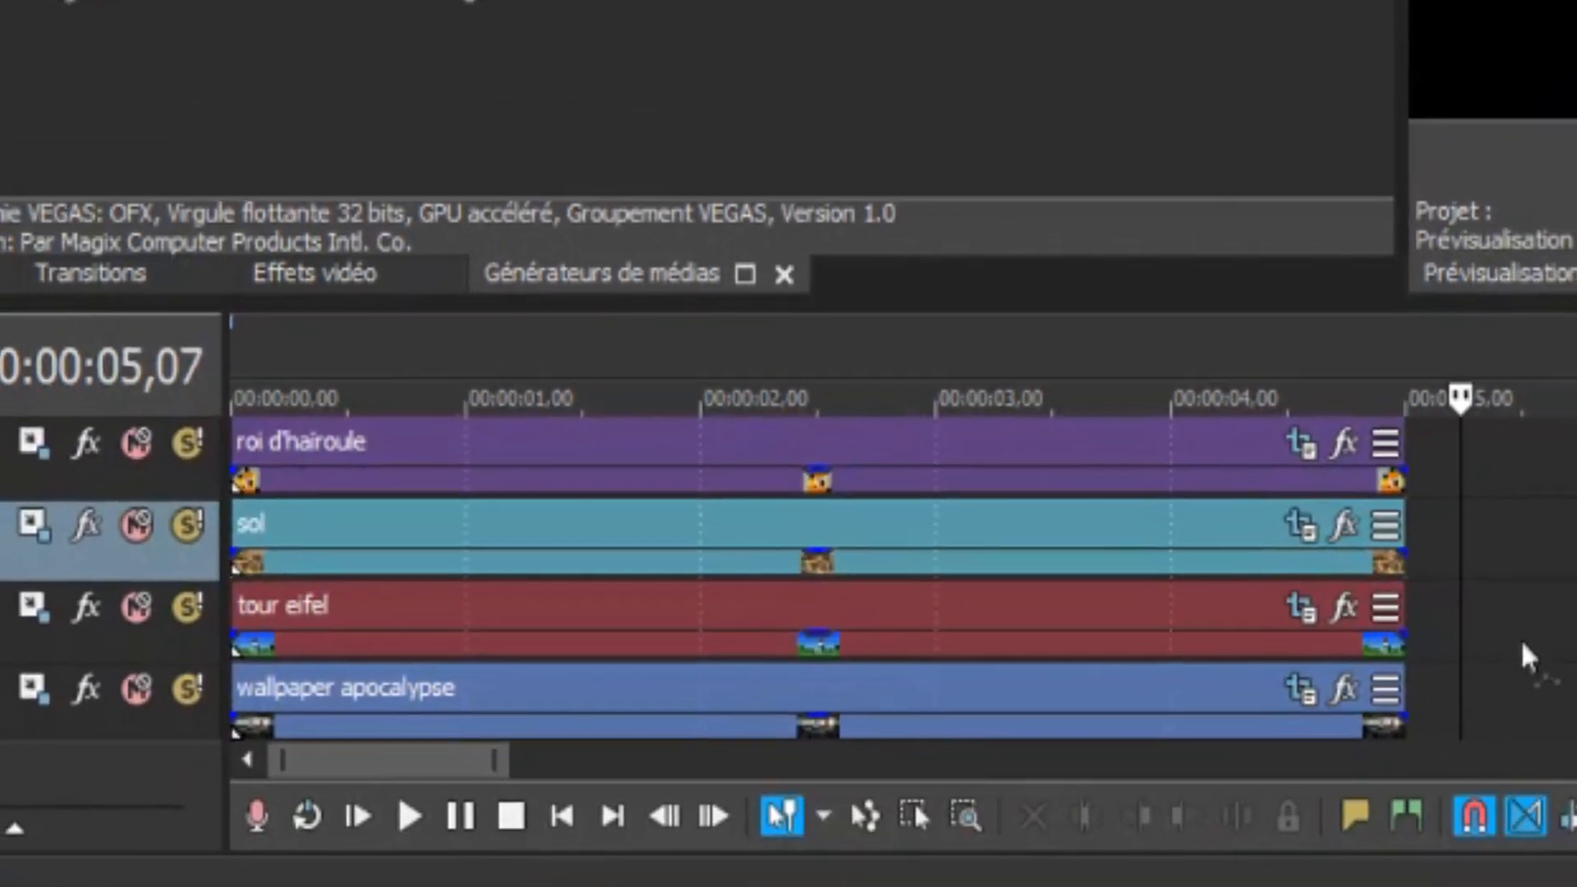
Box-select all four clips with the Selection tool, cut them from the timeline and return the cursor to 00:00:00,00.
key("d")
left_click_drag(1518, 713, 728, 421)
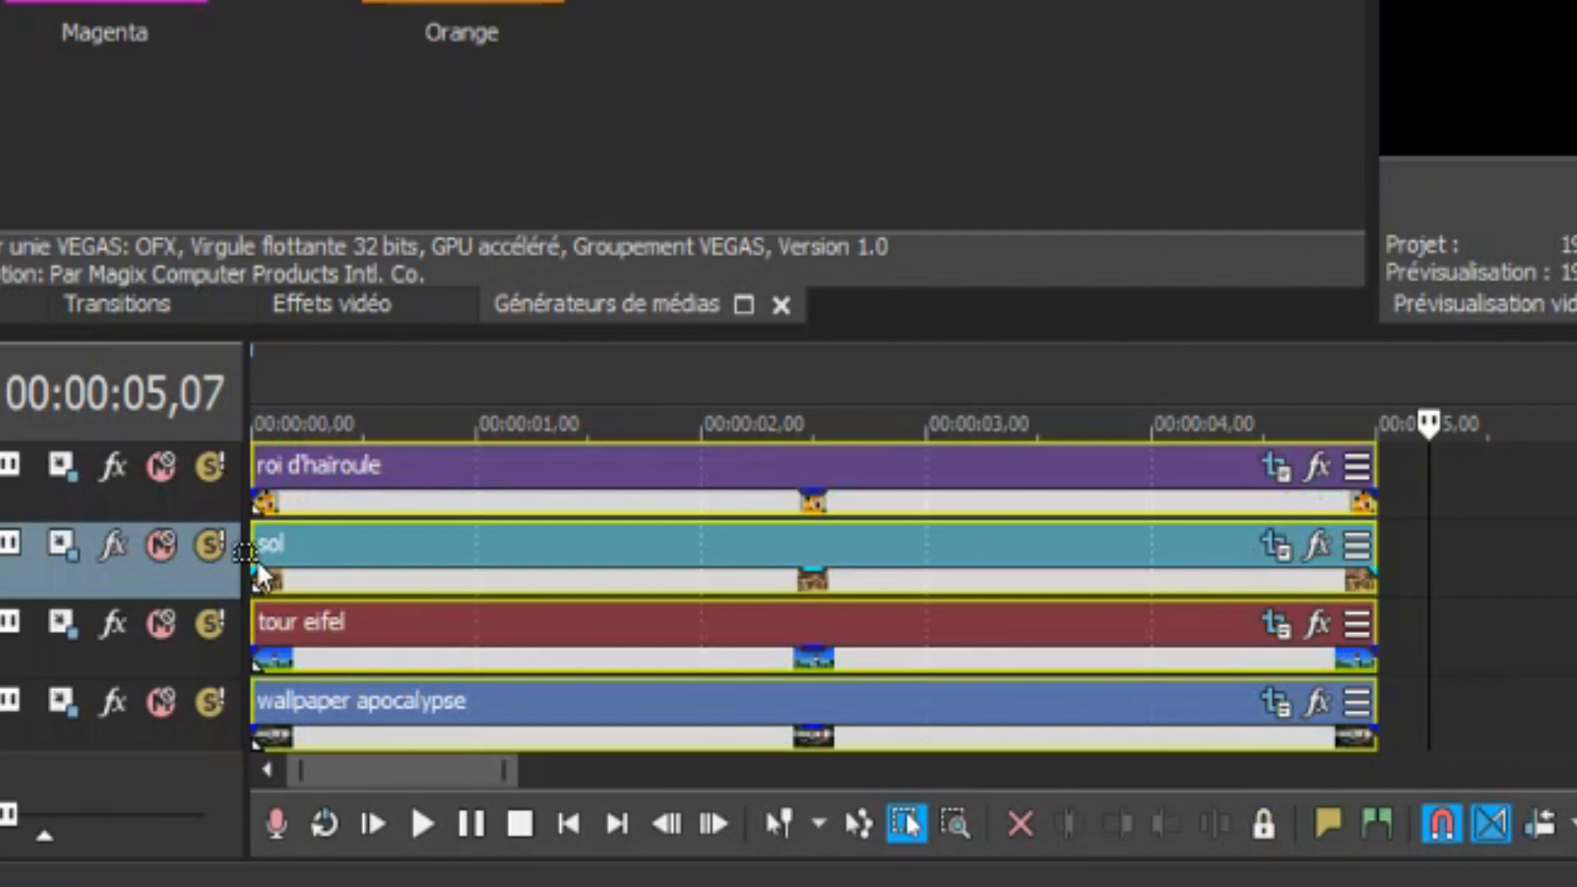
right_click(261, 567)
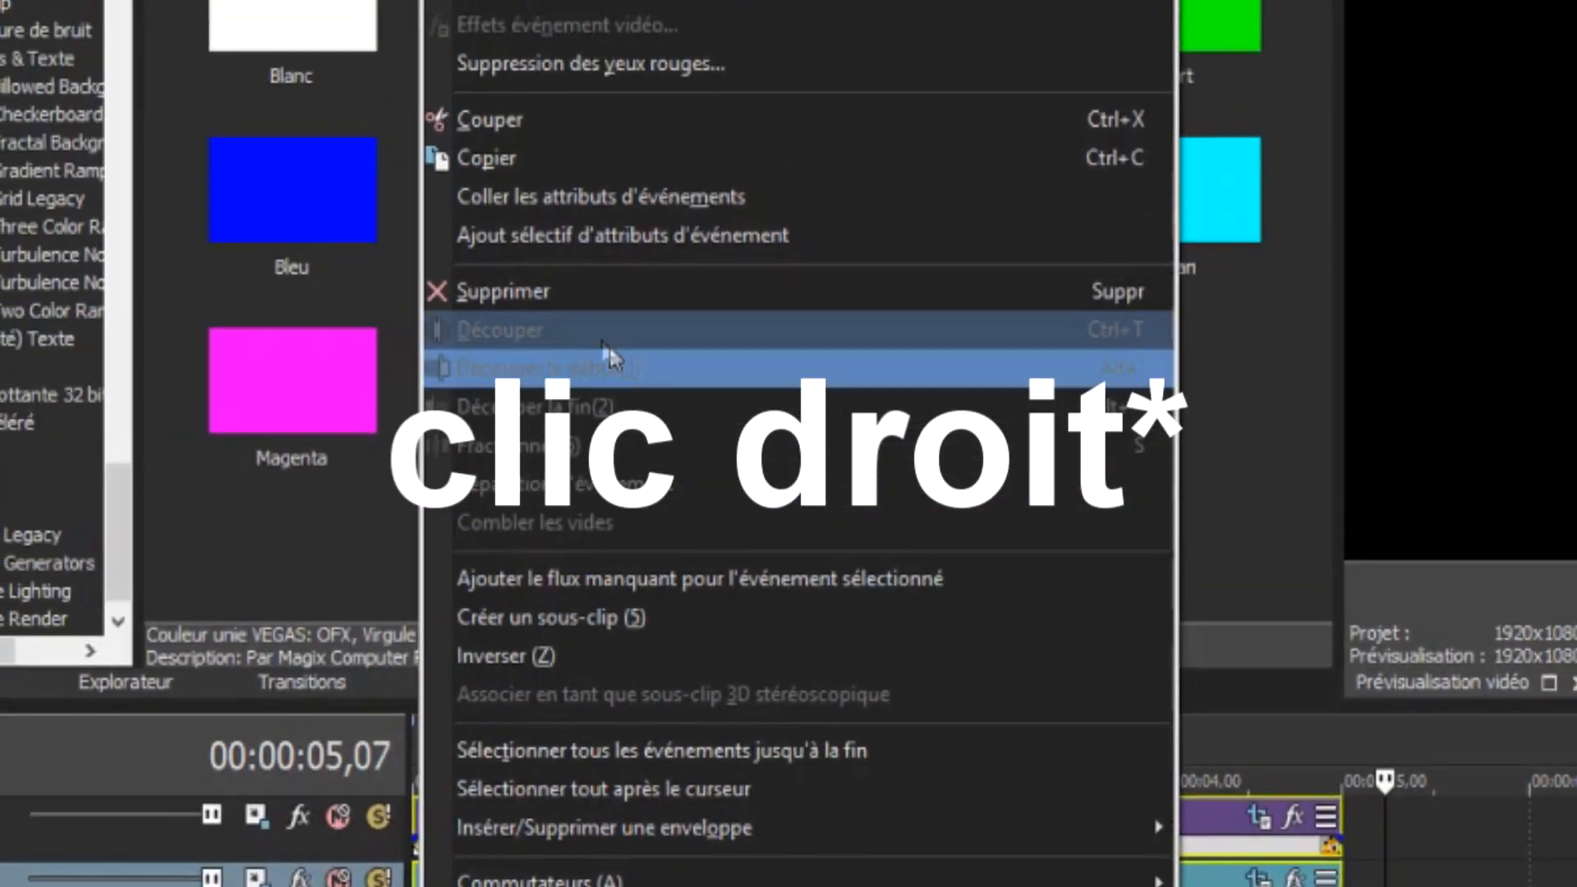
left_click(490, 106)
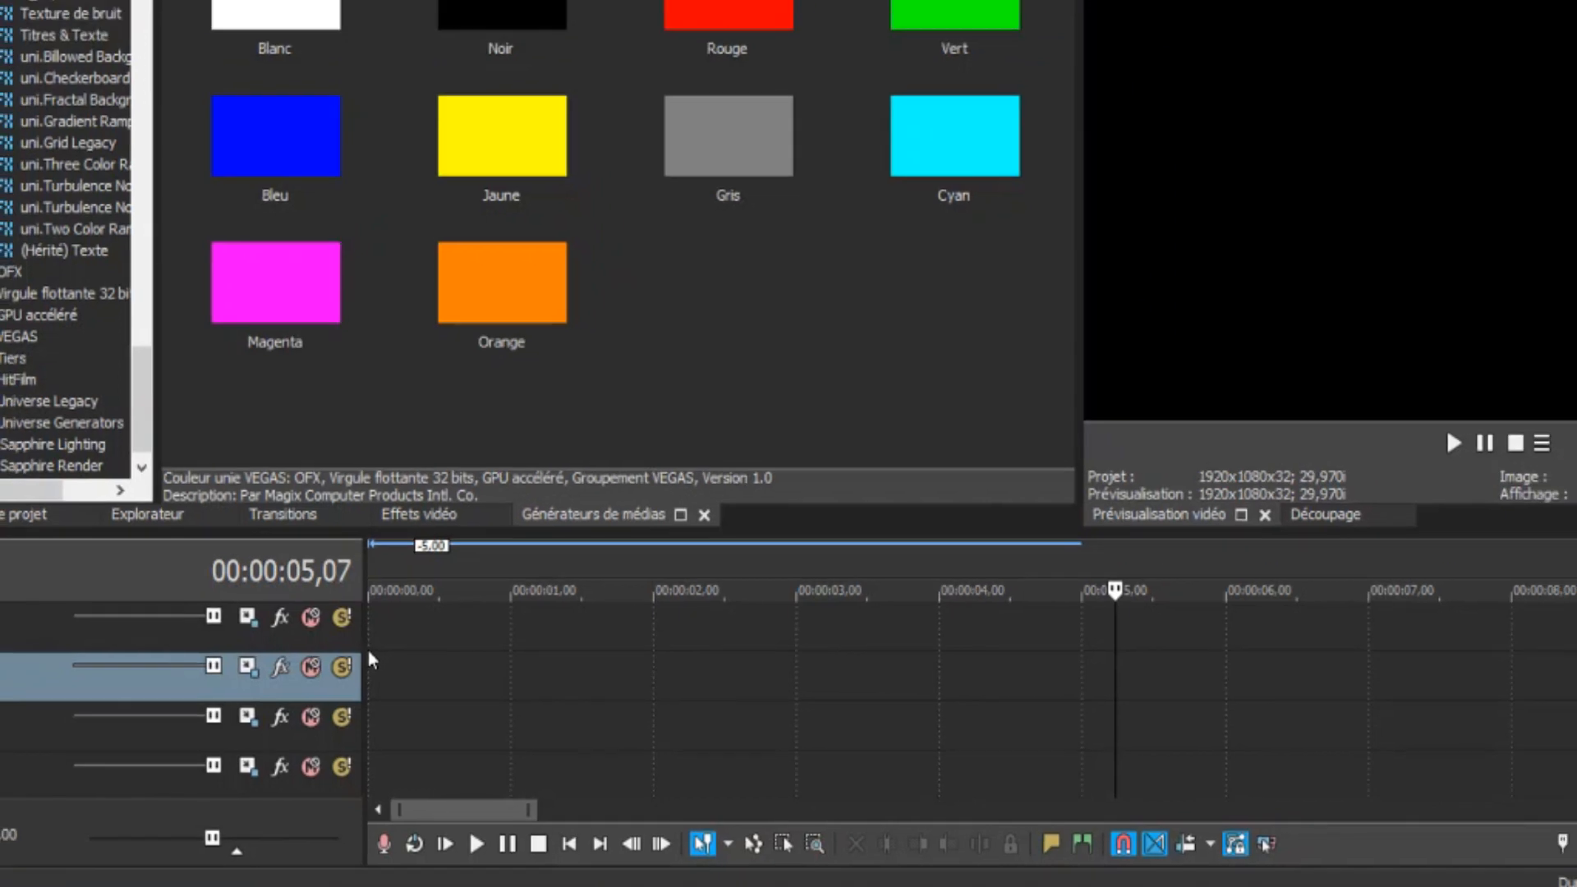
left_click(358, 793)
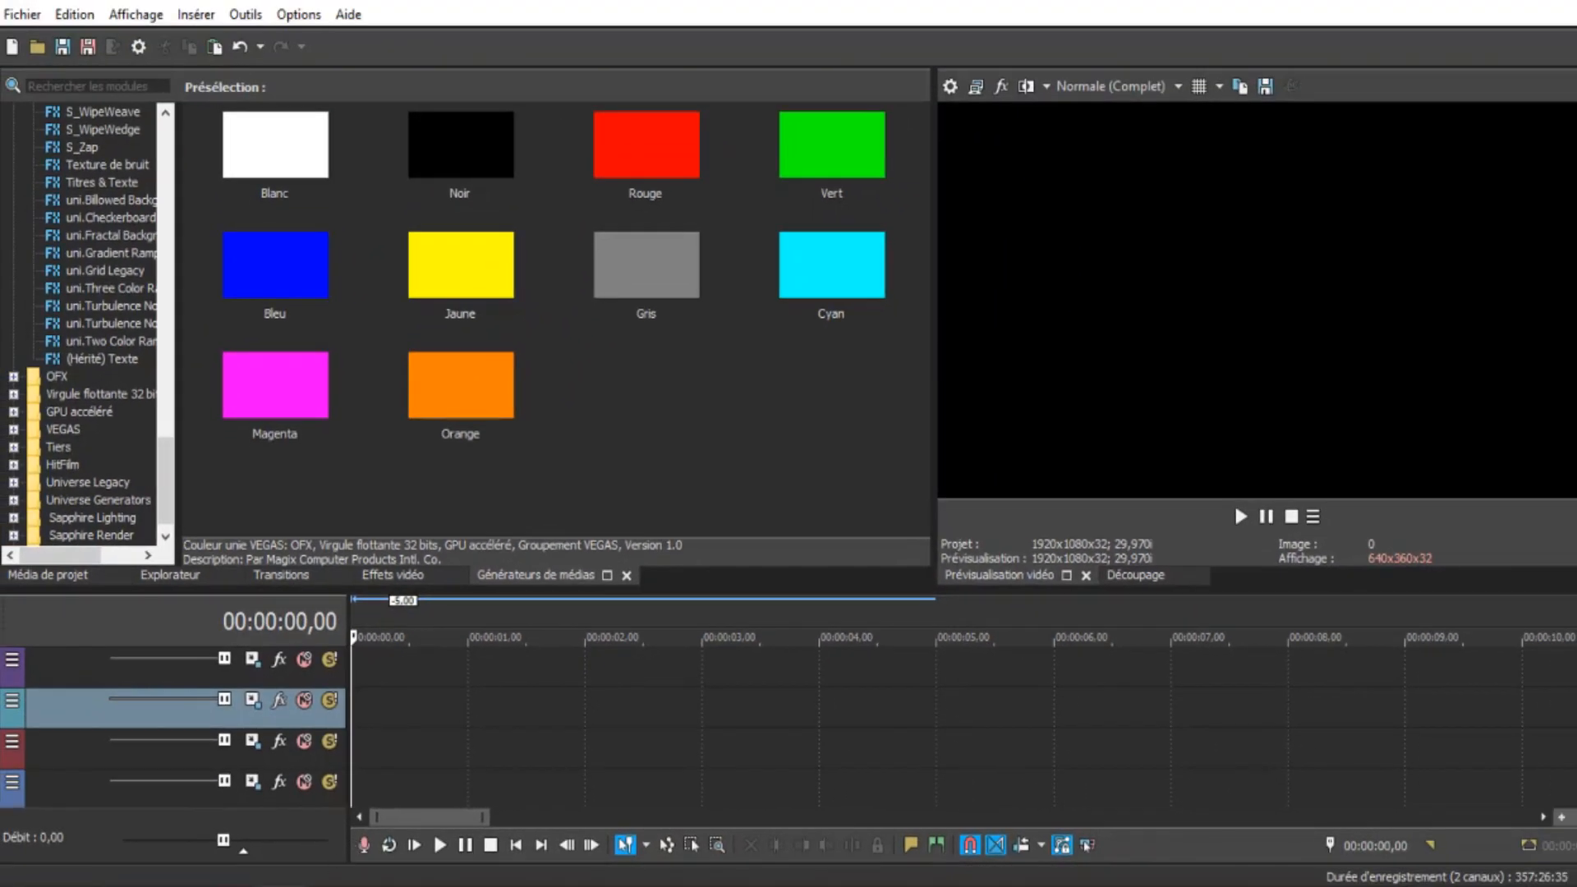
left_click(386, 801)
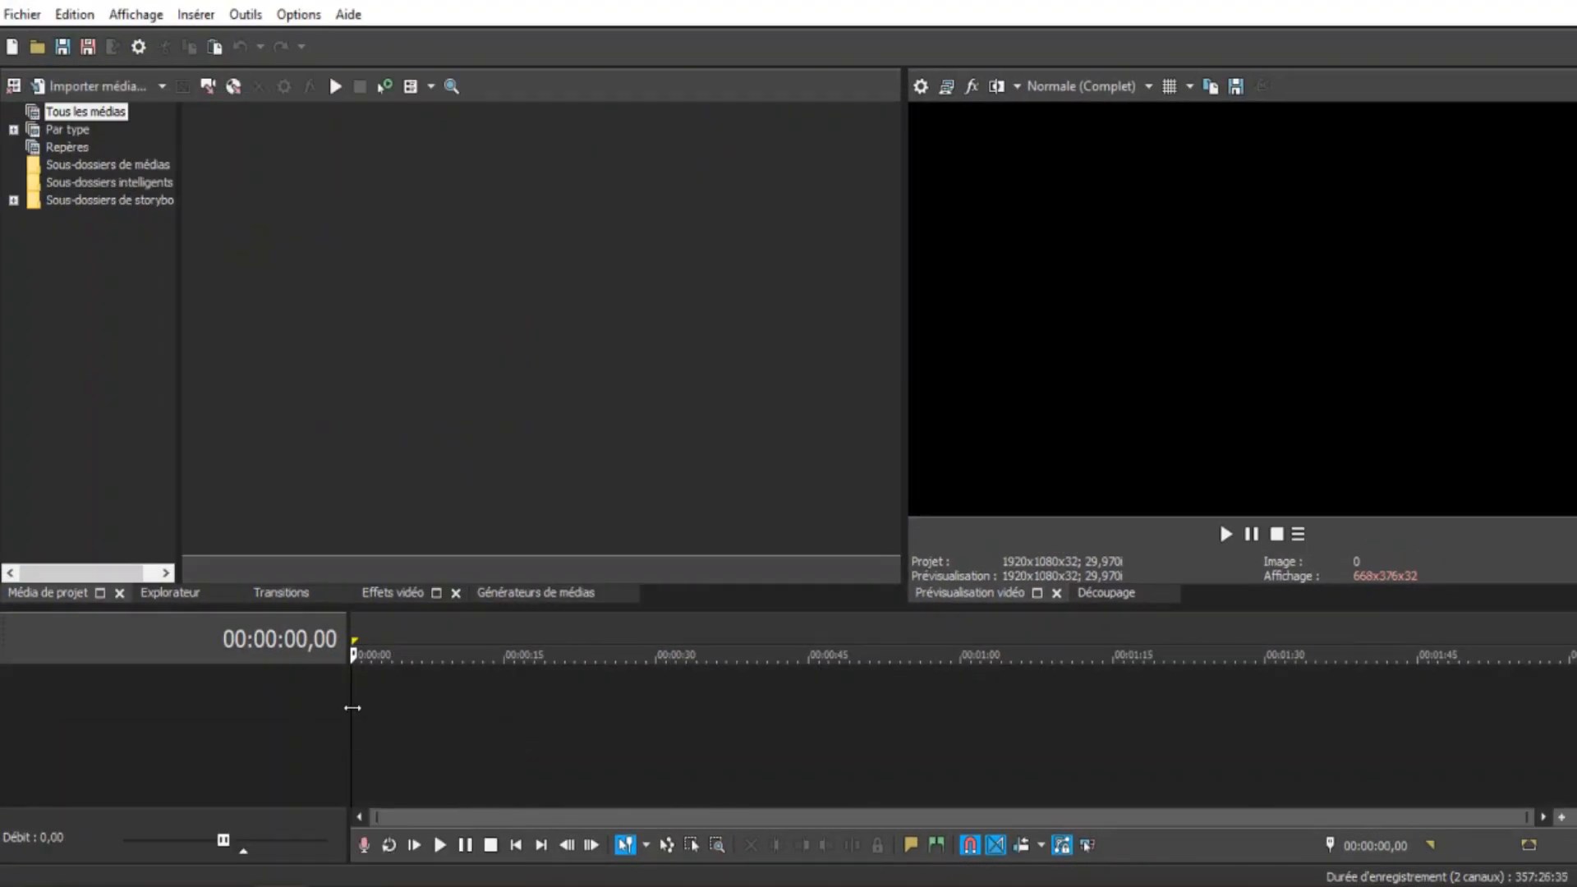
Paste the four clips at the start of a second, empty VEGAS Pro project and save it on the desktop as Sans titre.veg.
right_click(352, 705)
left_click(354, 680)
key("ctrl+v")
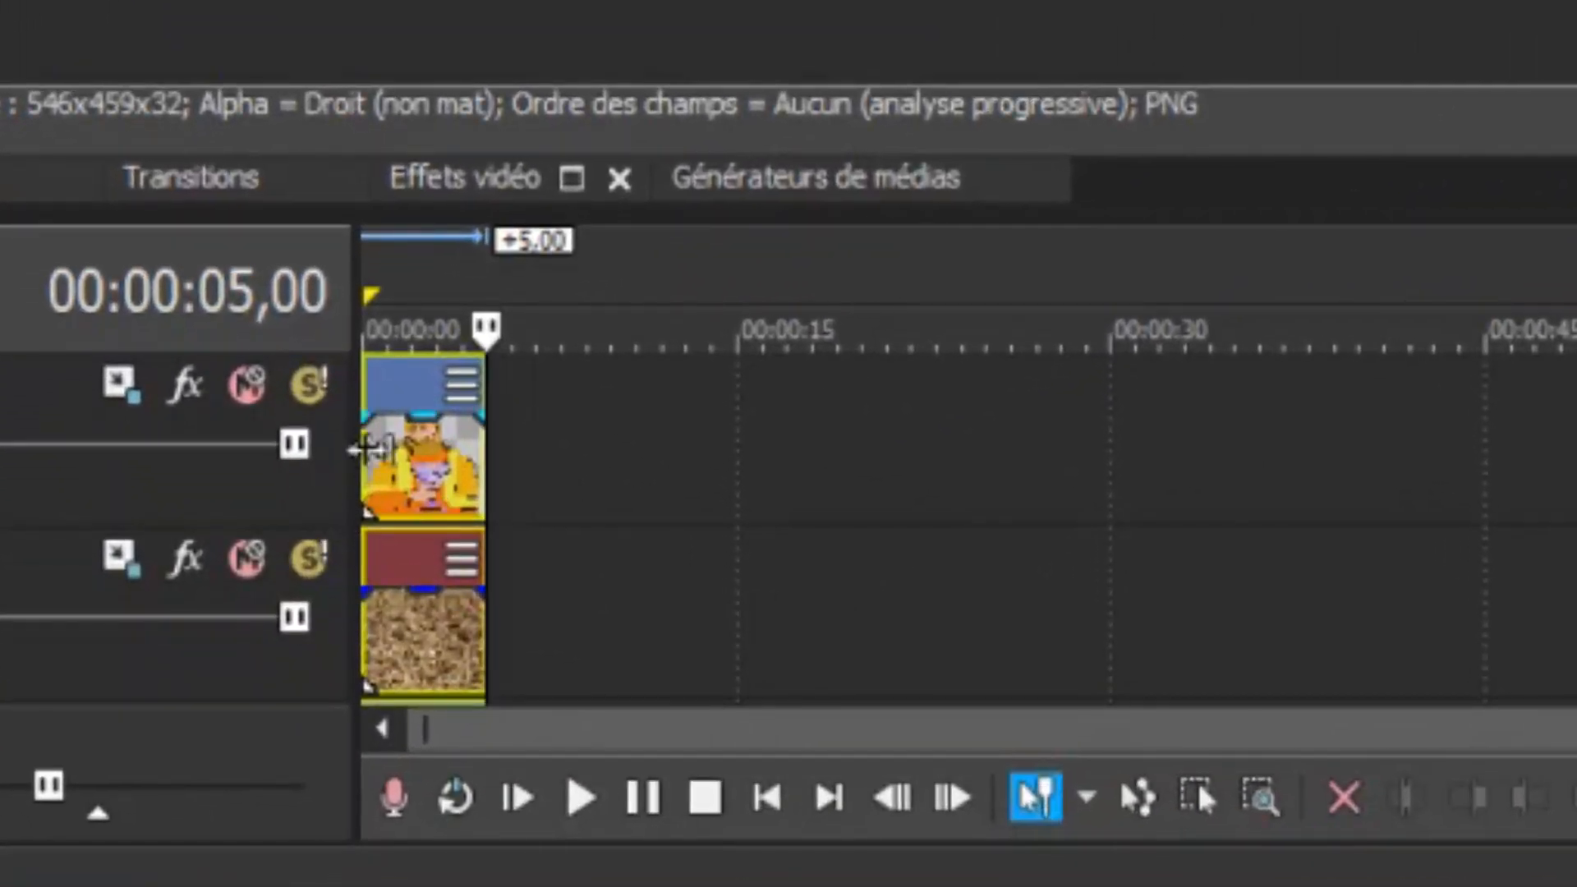
left_click(363, 518)
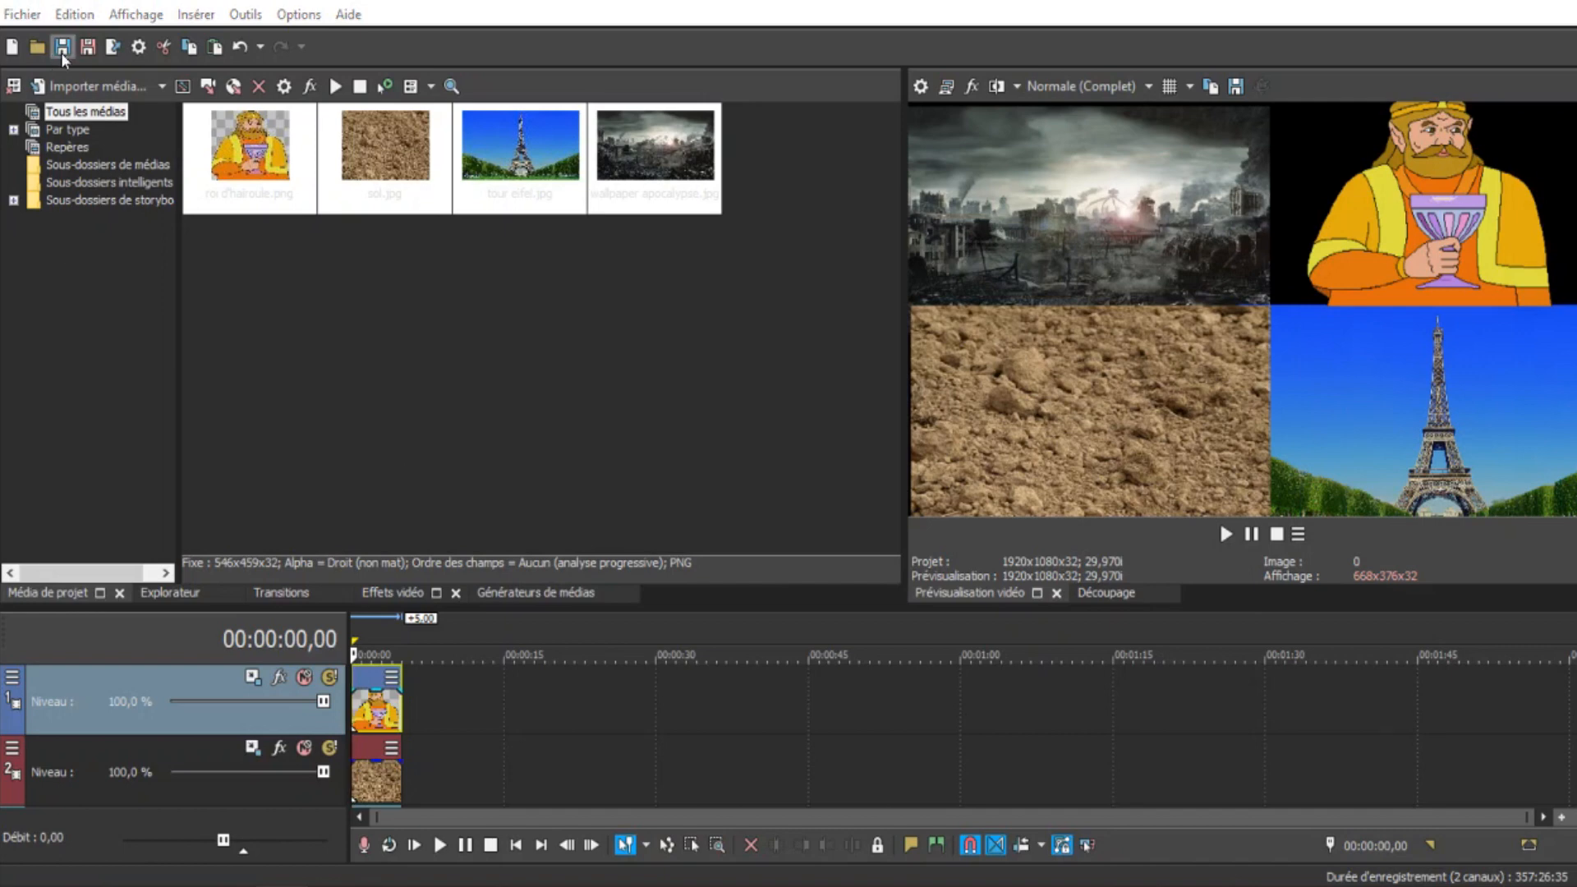
key("ctrl+s")
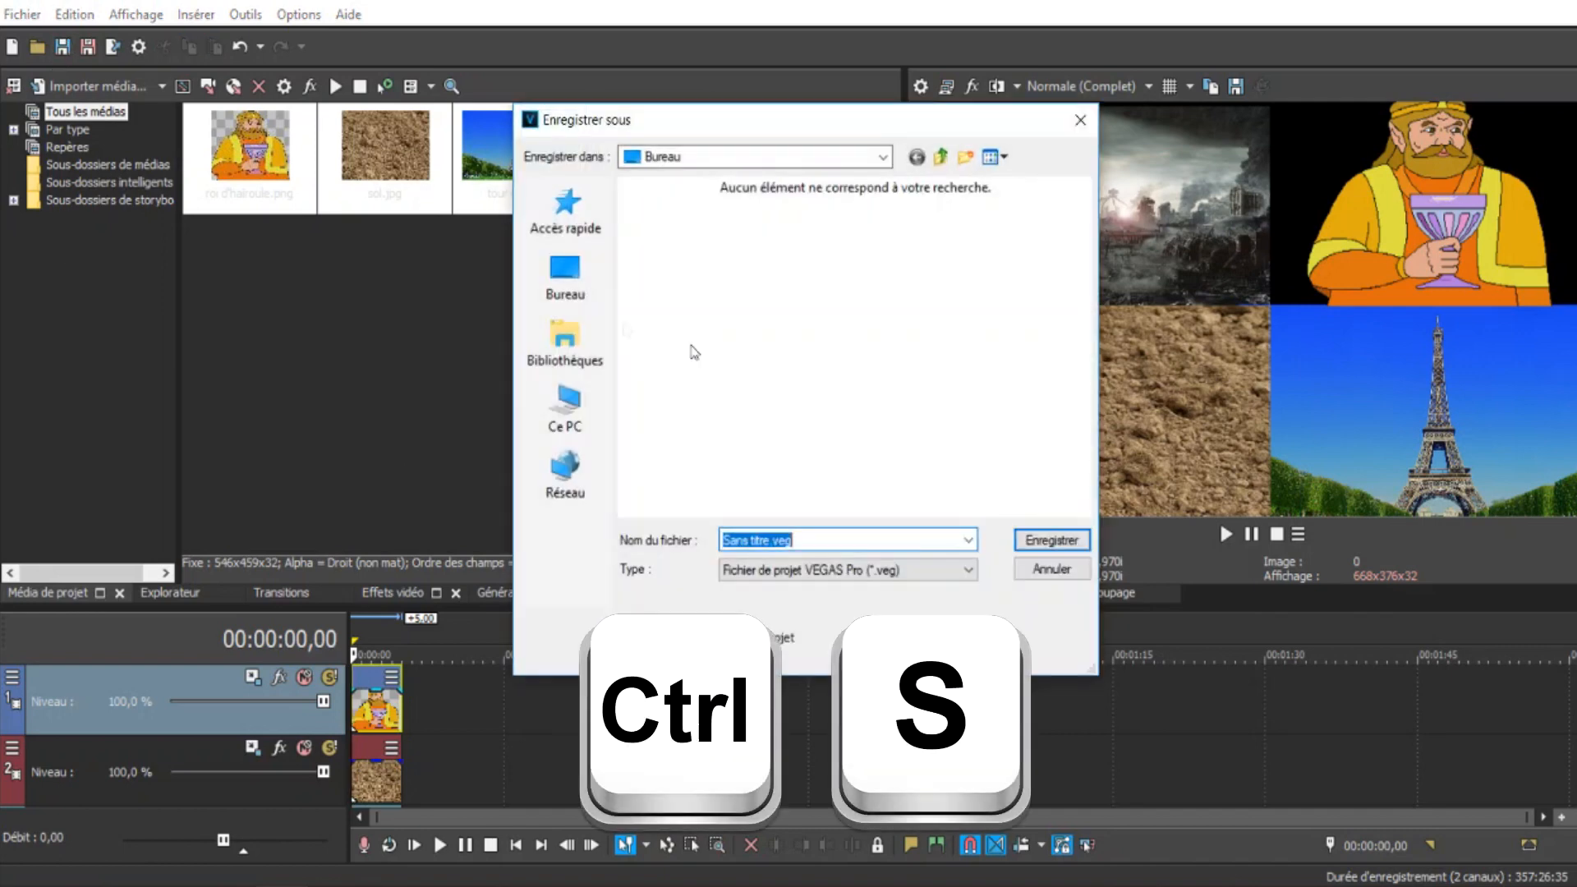
left_click(1053, 542)
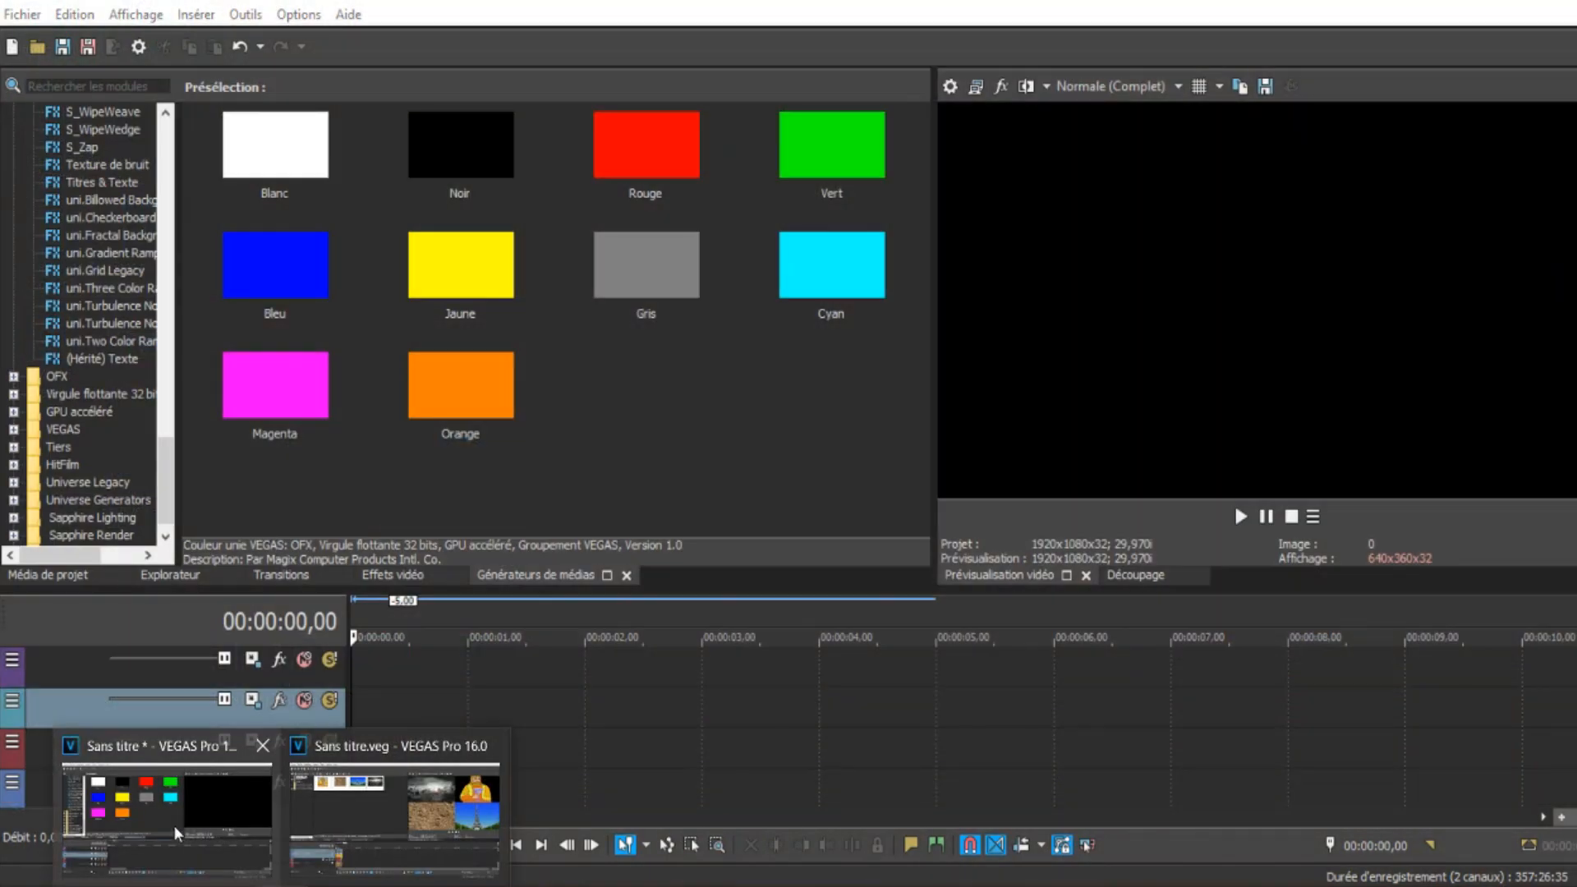
Switch back to the original VEGAS Pro project window and import Sans titre.veg from the desktop into the project media.
left_click(174, 826)
left_click(355, 668)
left_click(353, 675)
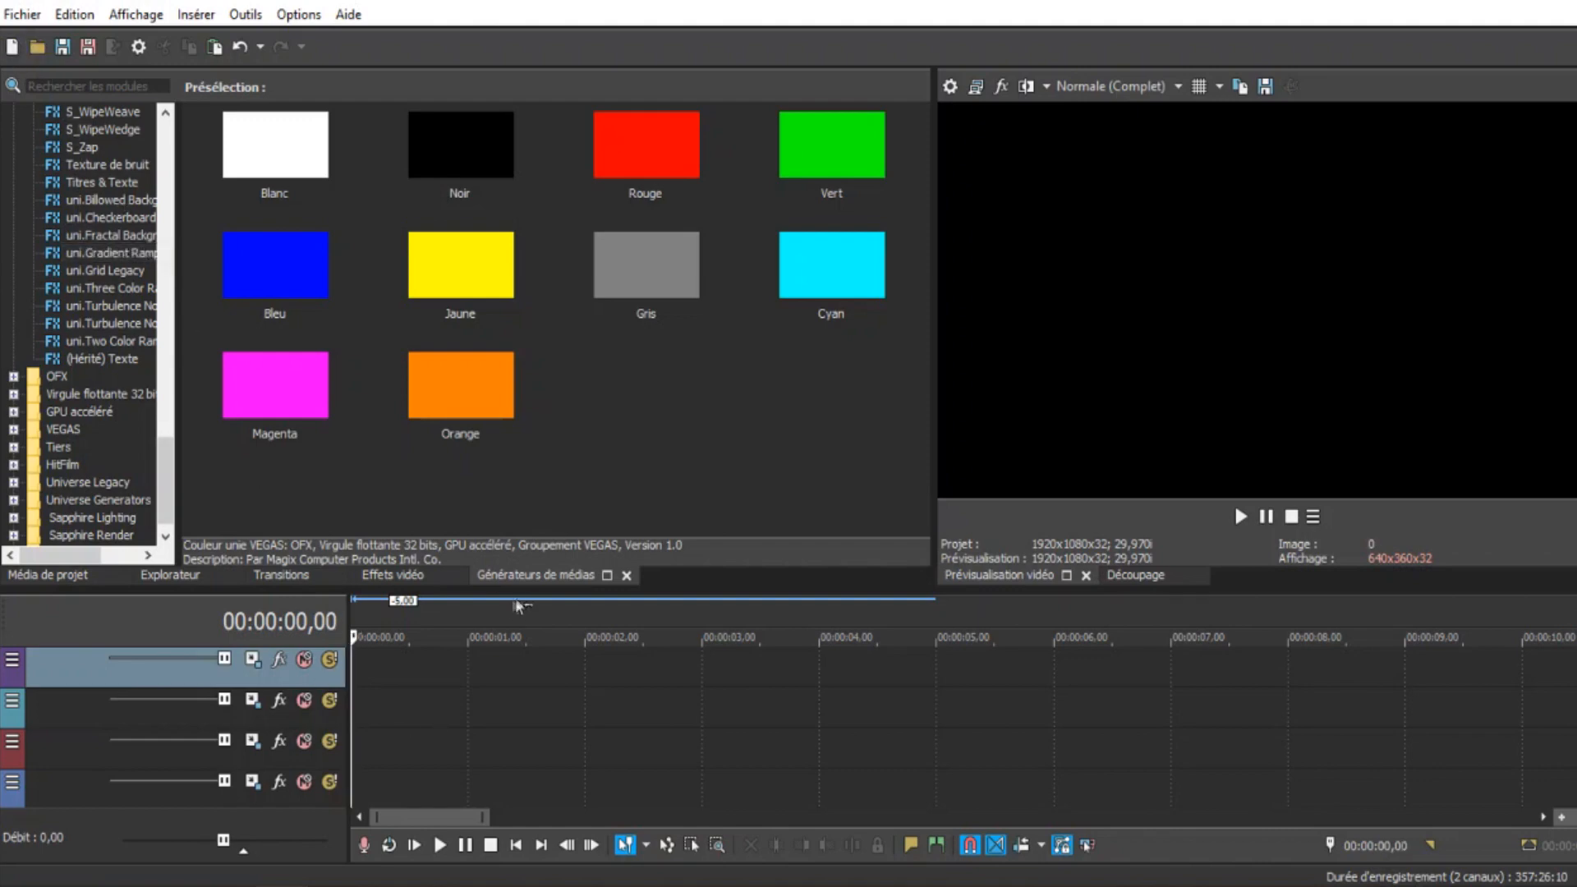
left_click(47, 575)
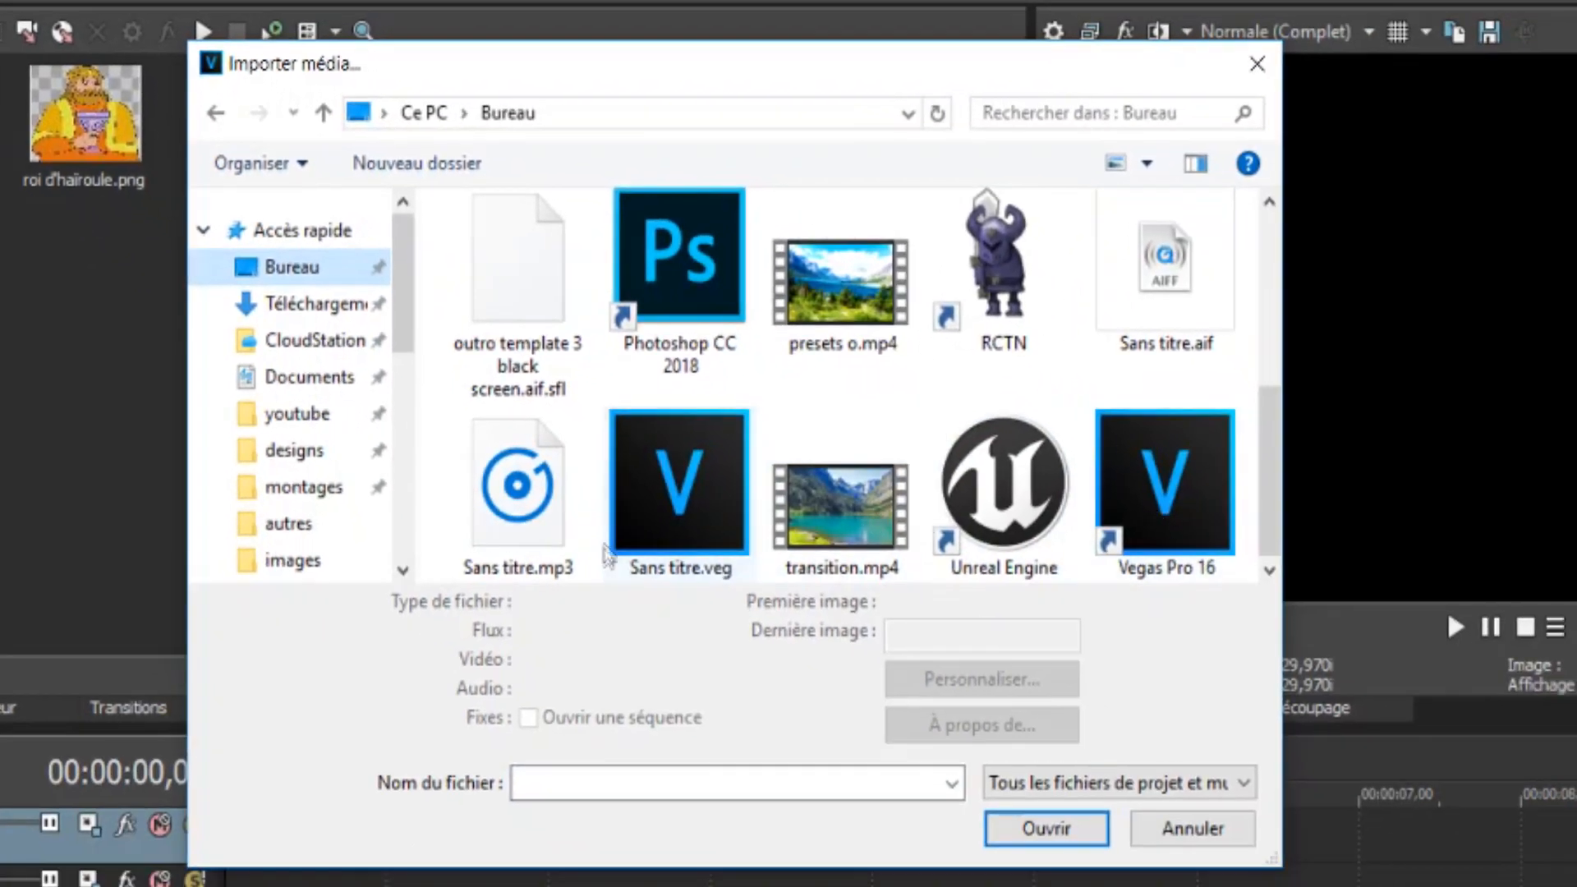
double_click(608, 555)
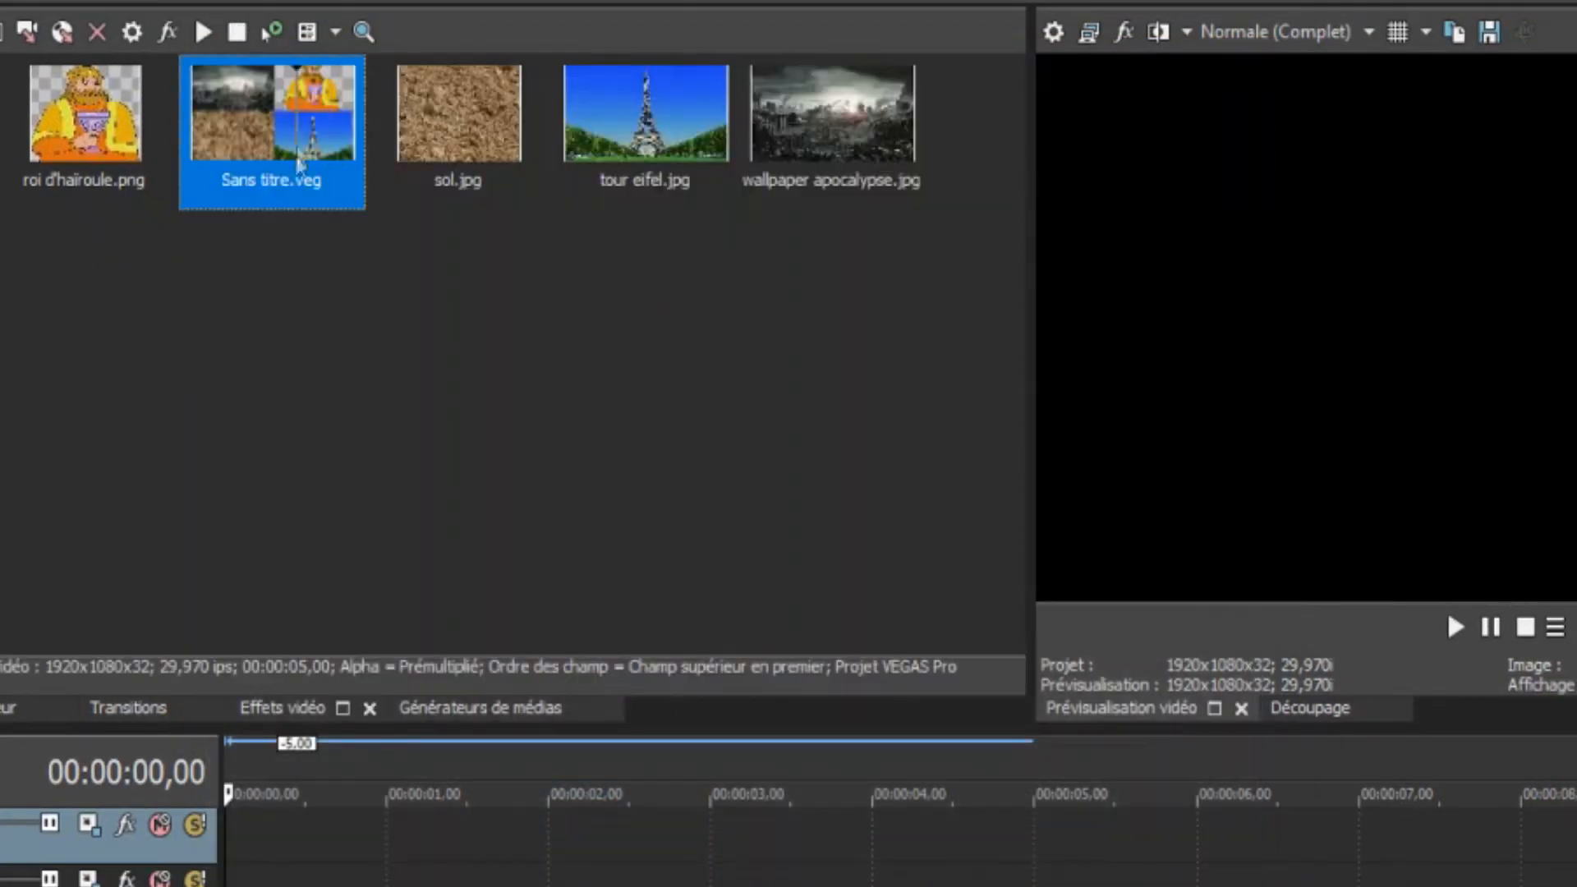
Place the imported Sans titre.veg project at the start of the first video track.
left_click_drag(300, 165, 211, 859)
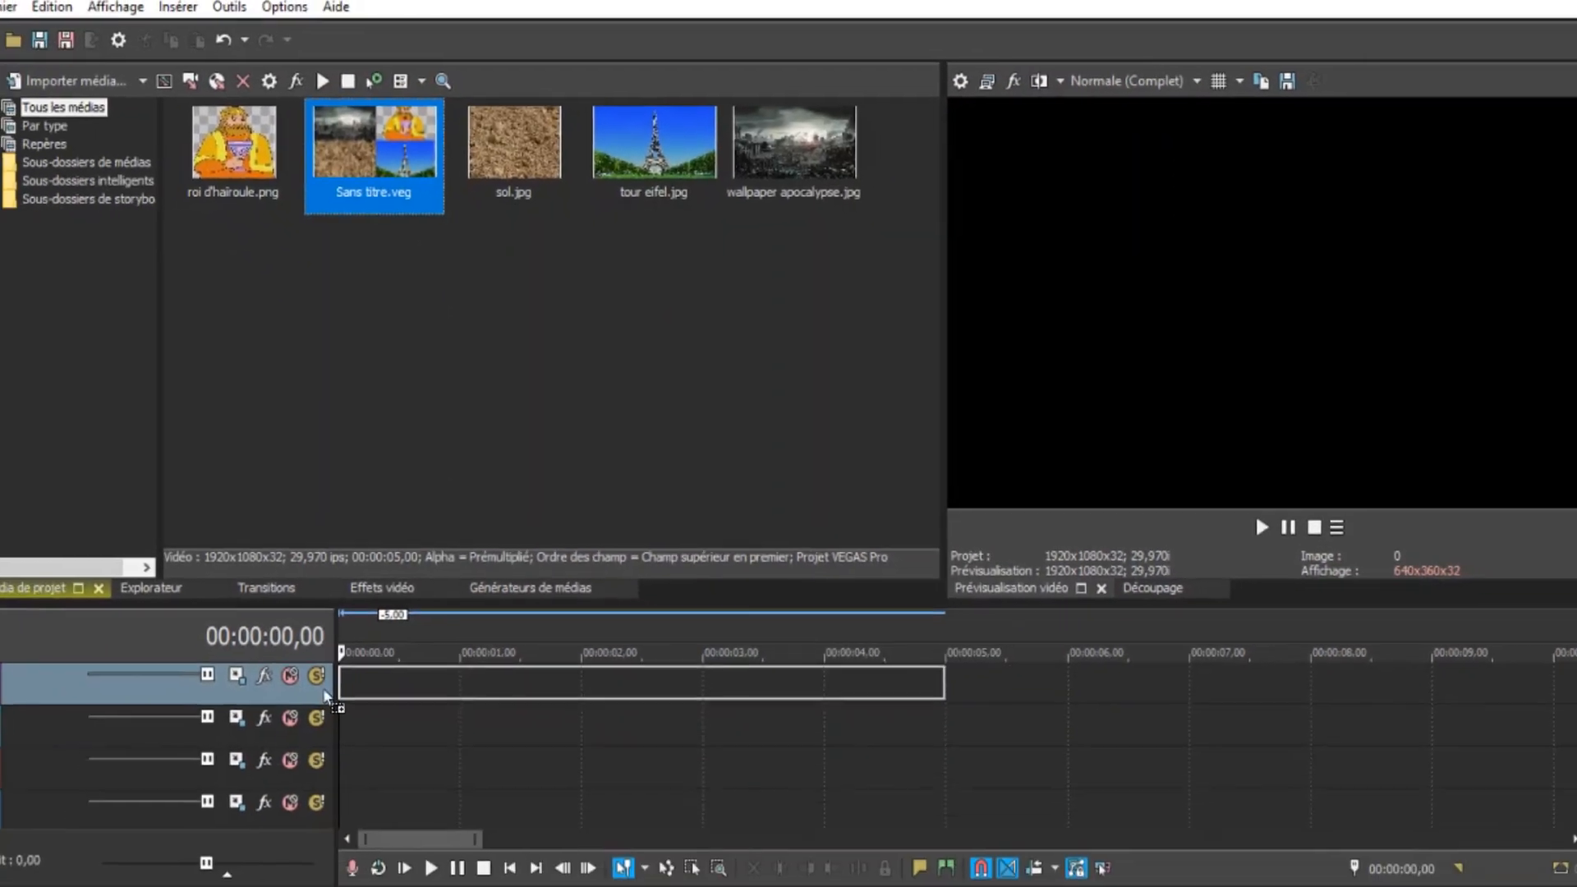
left_click_drag(327, 696, 355, 667)
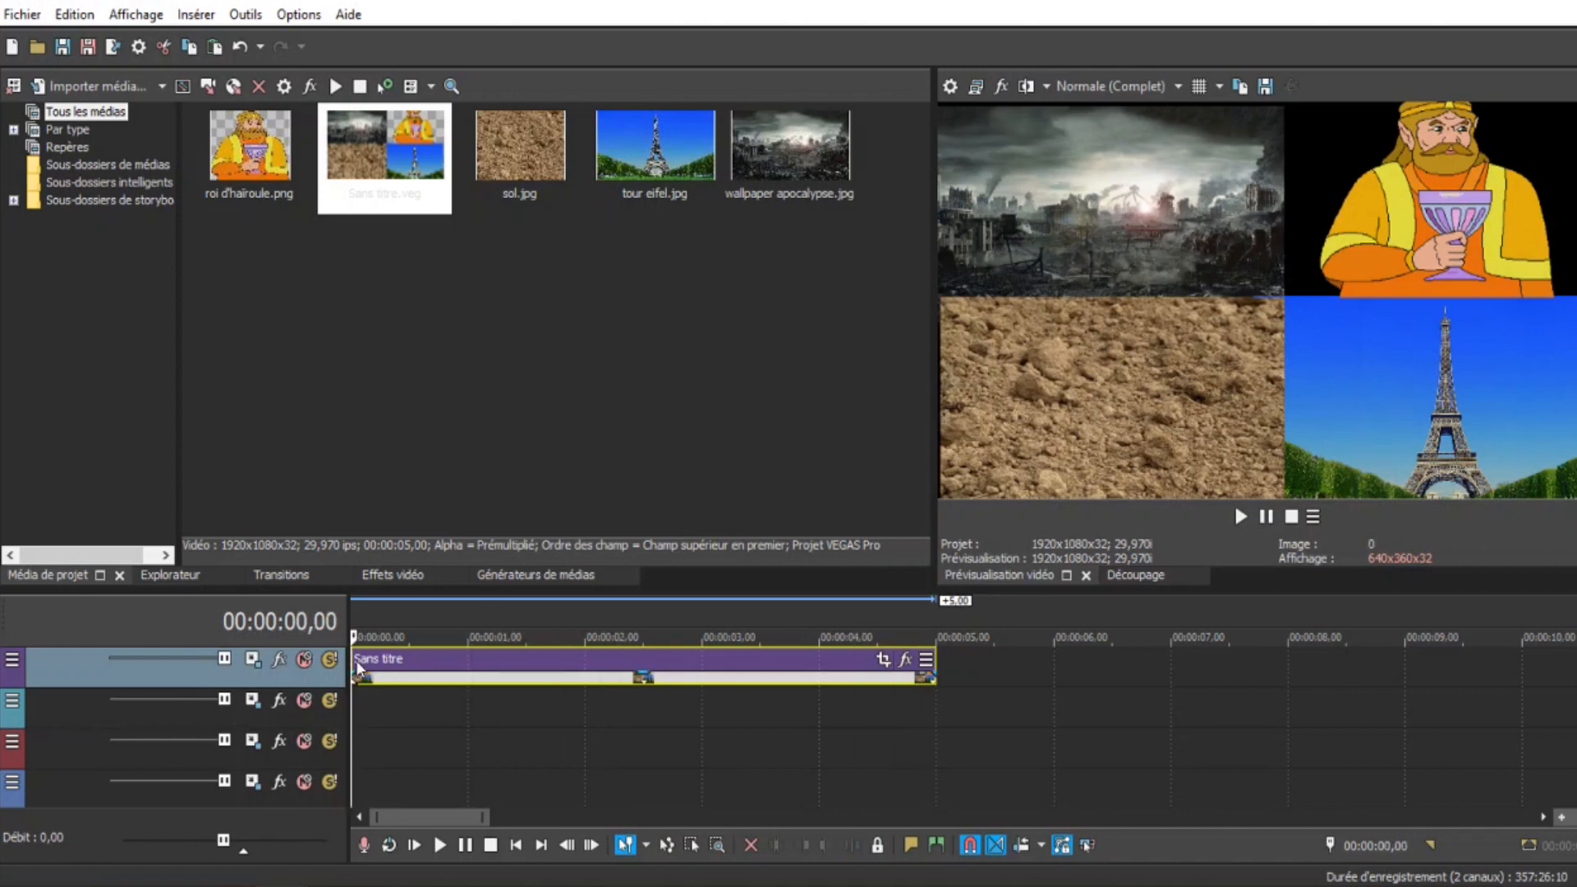
left_click(354, 695)
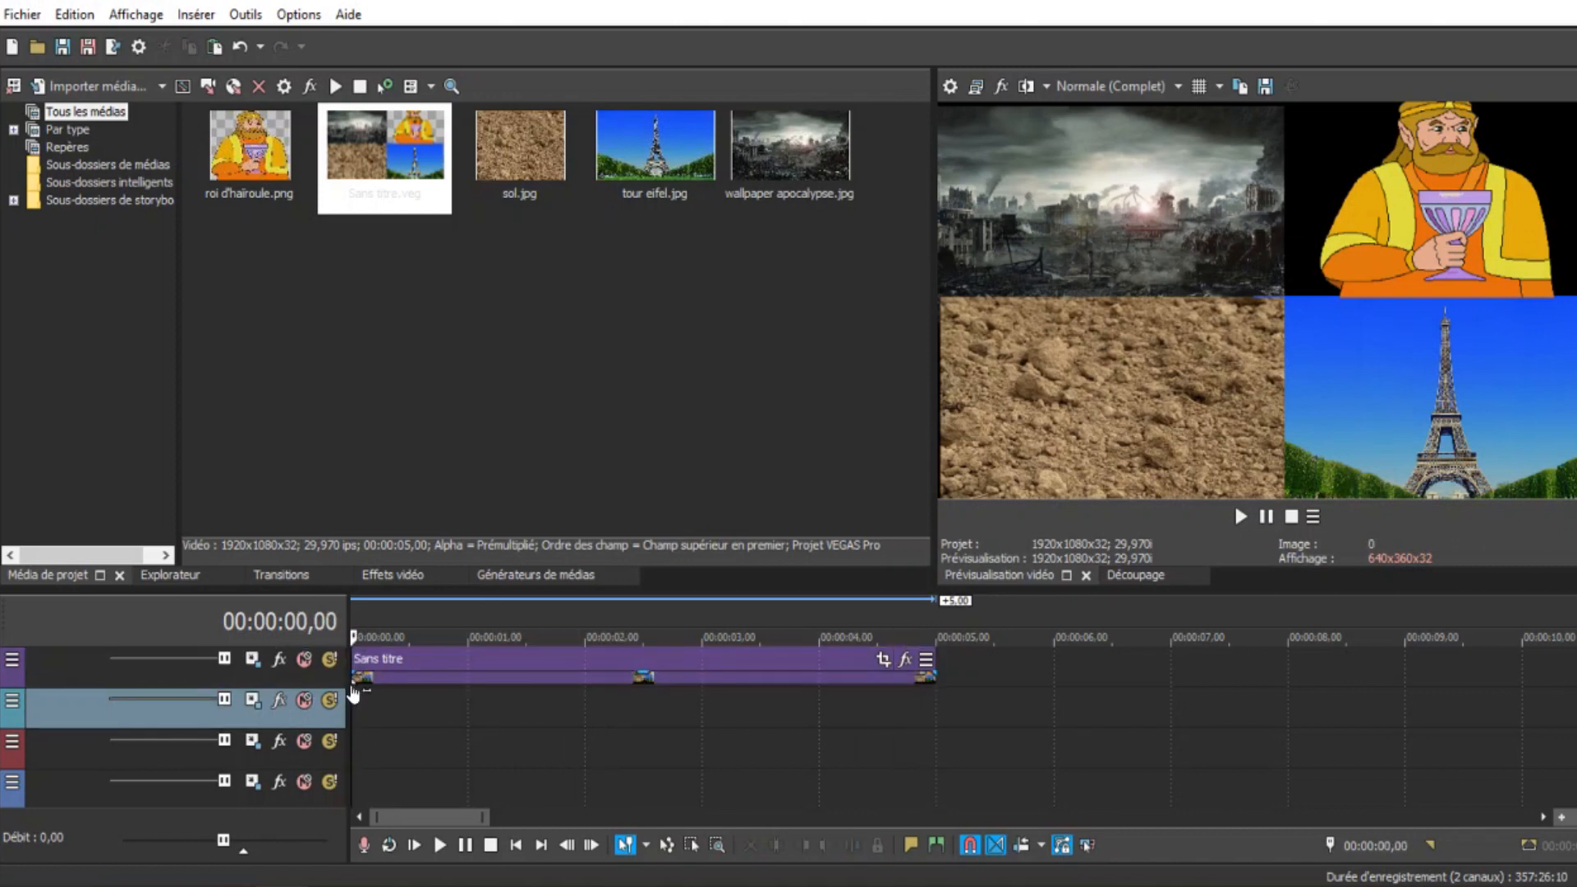
left_click(355, 659)
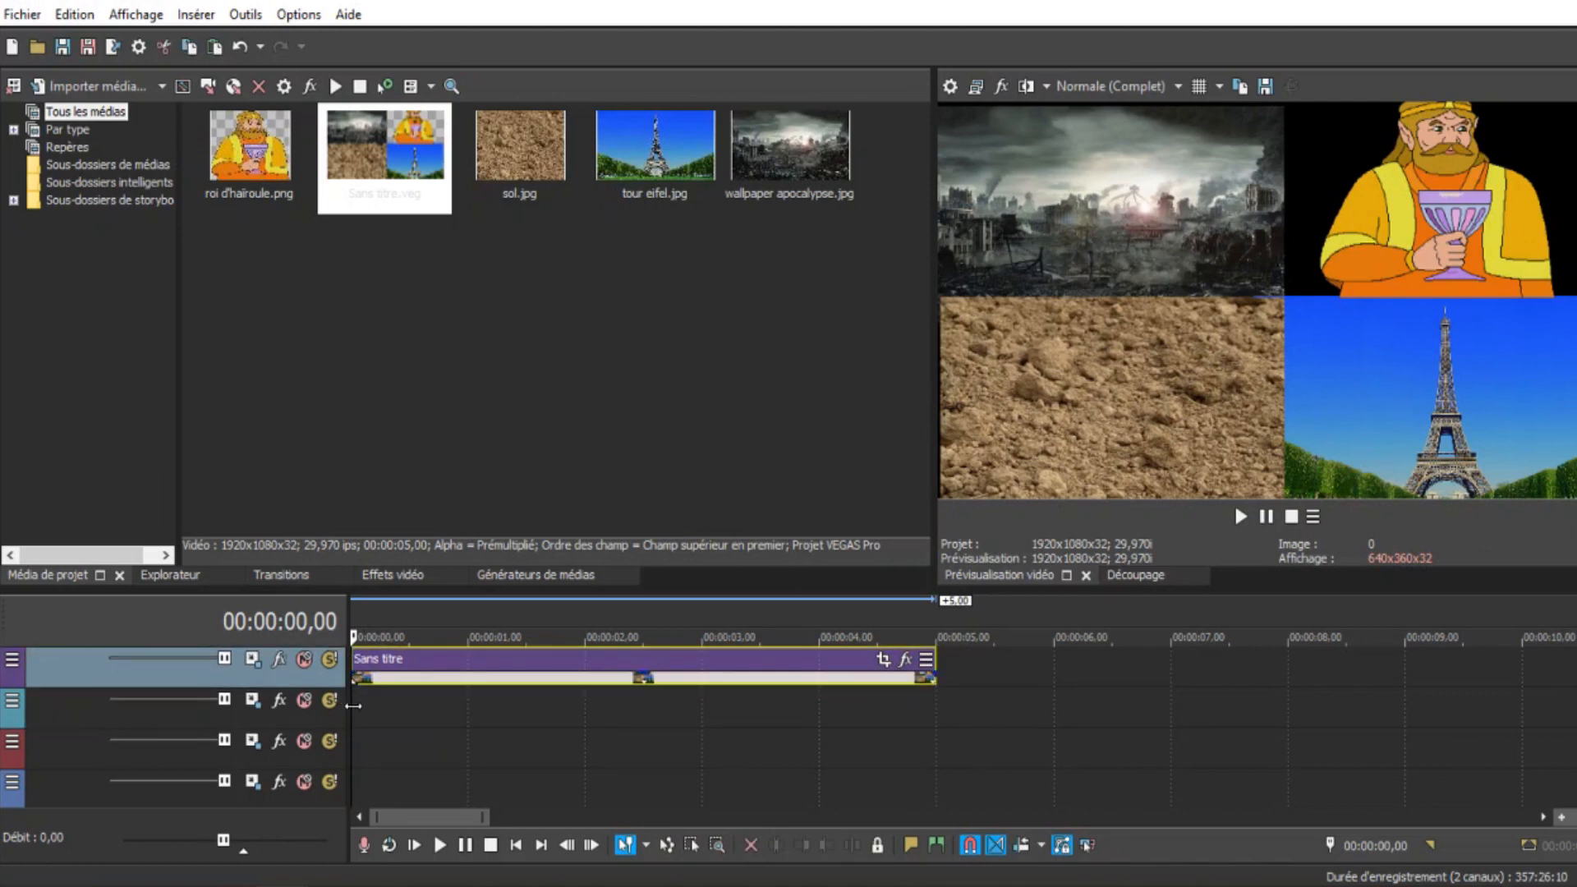
left_click(353, 700)
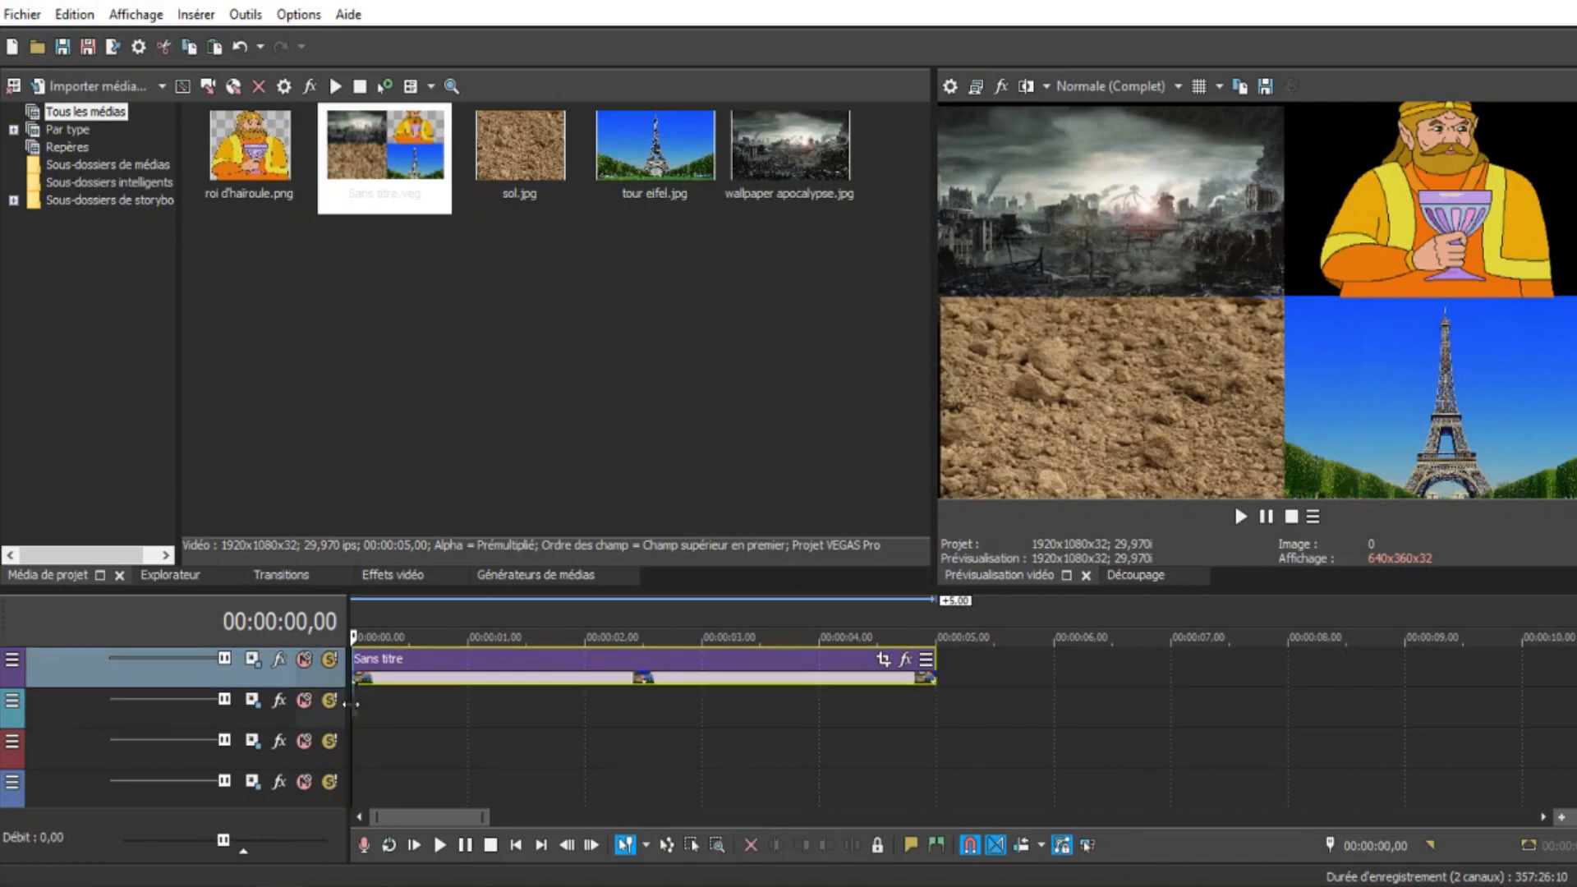
left_click(359, 667)
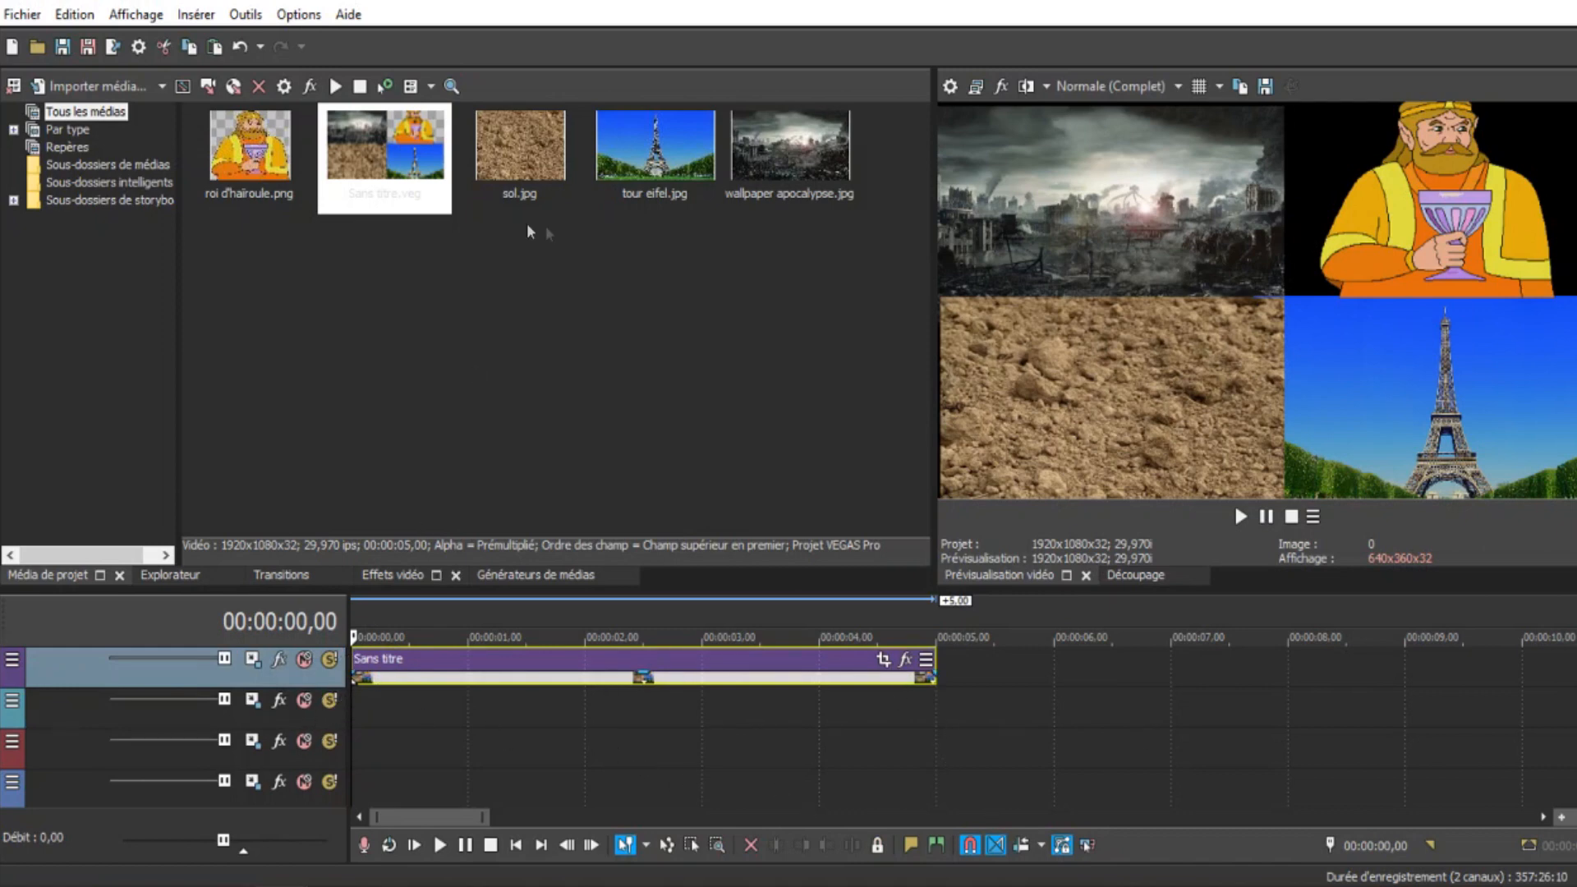
Switch to the Sans titre.veg project window and open the event Pan/Crop settings of the roi d'haïroule clip.
mouse_move(331, 858)
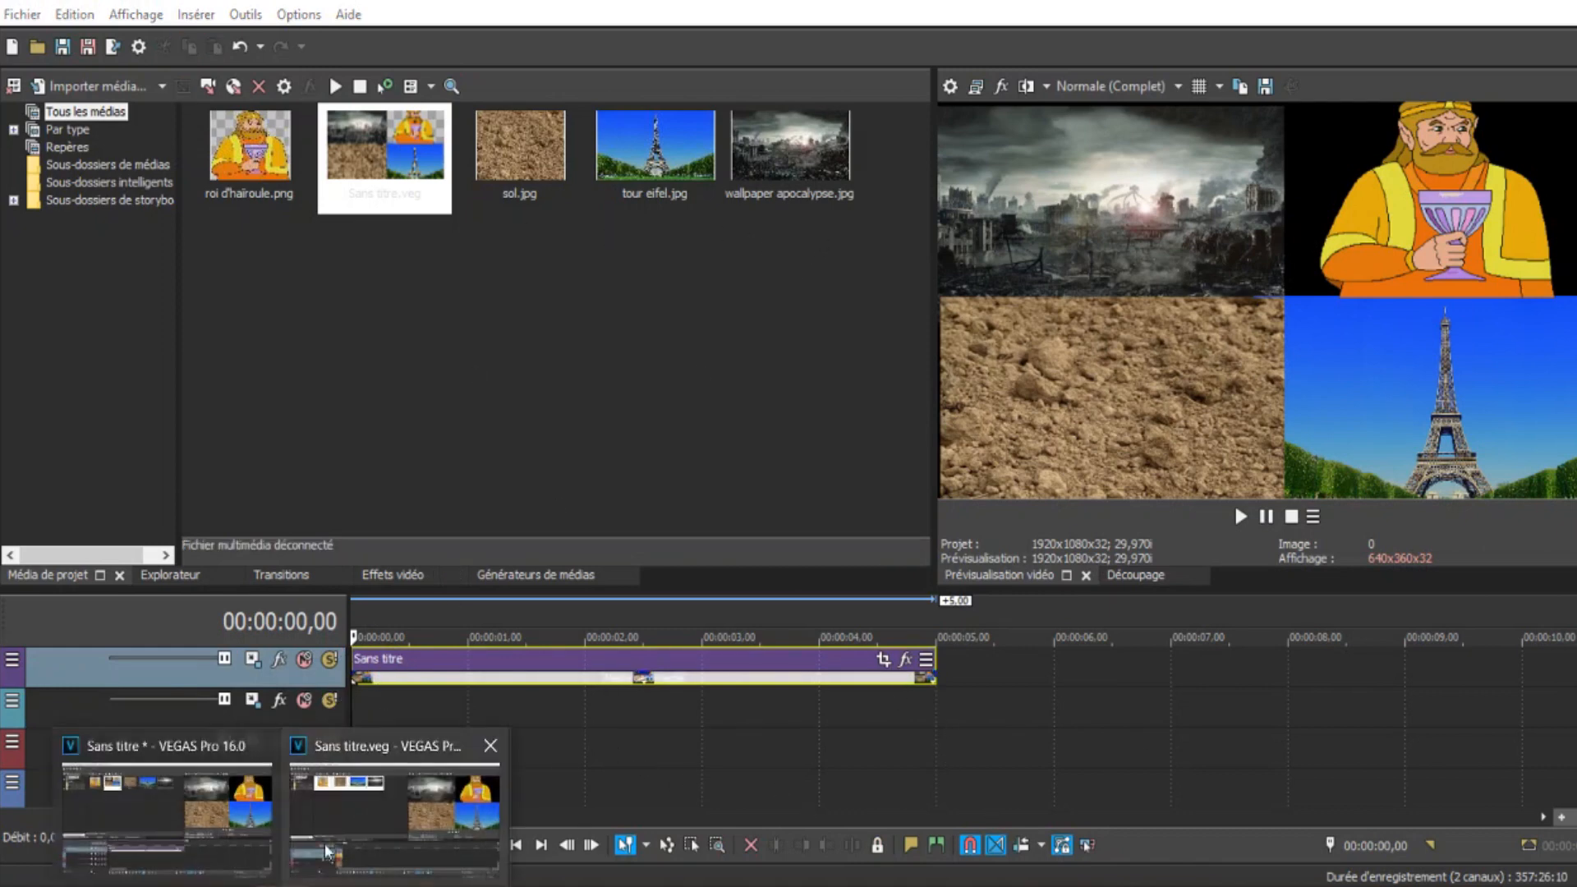
left_click(326, 850)
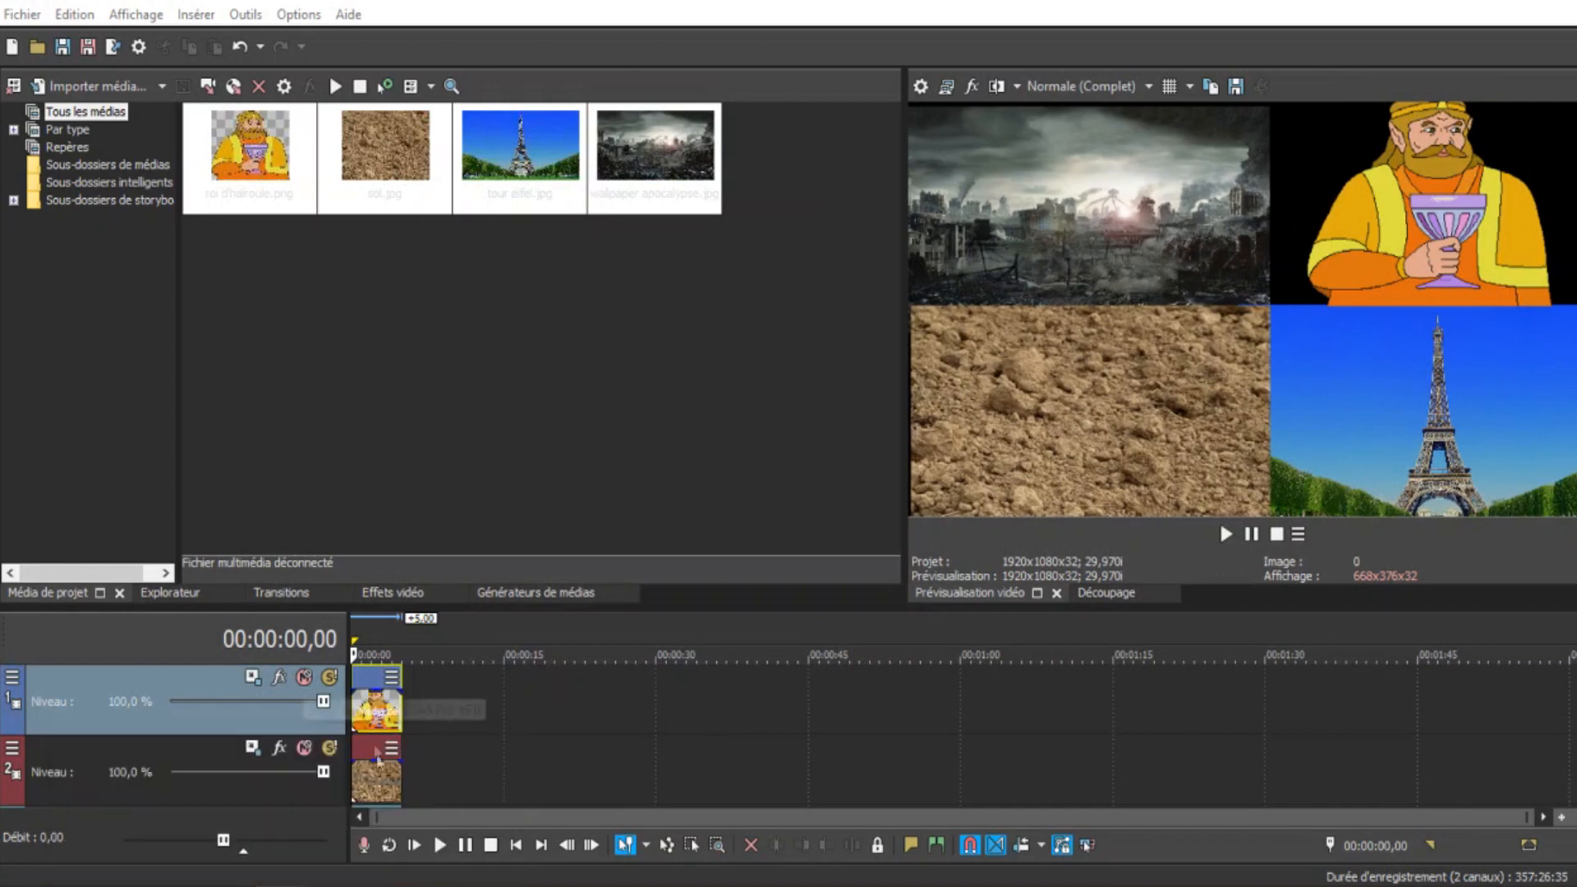
right_click(359, 703)
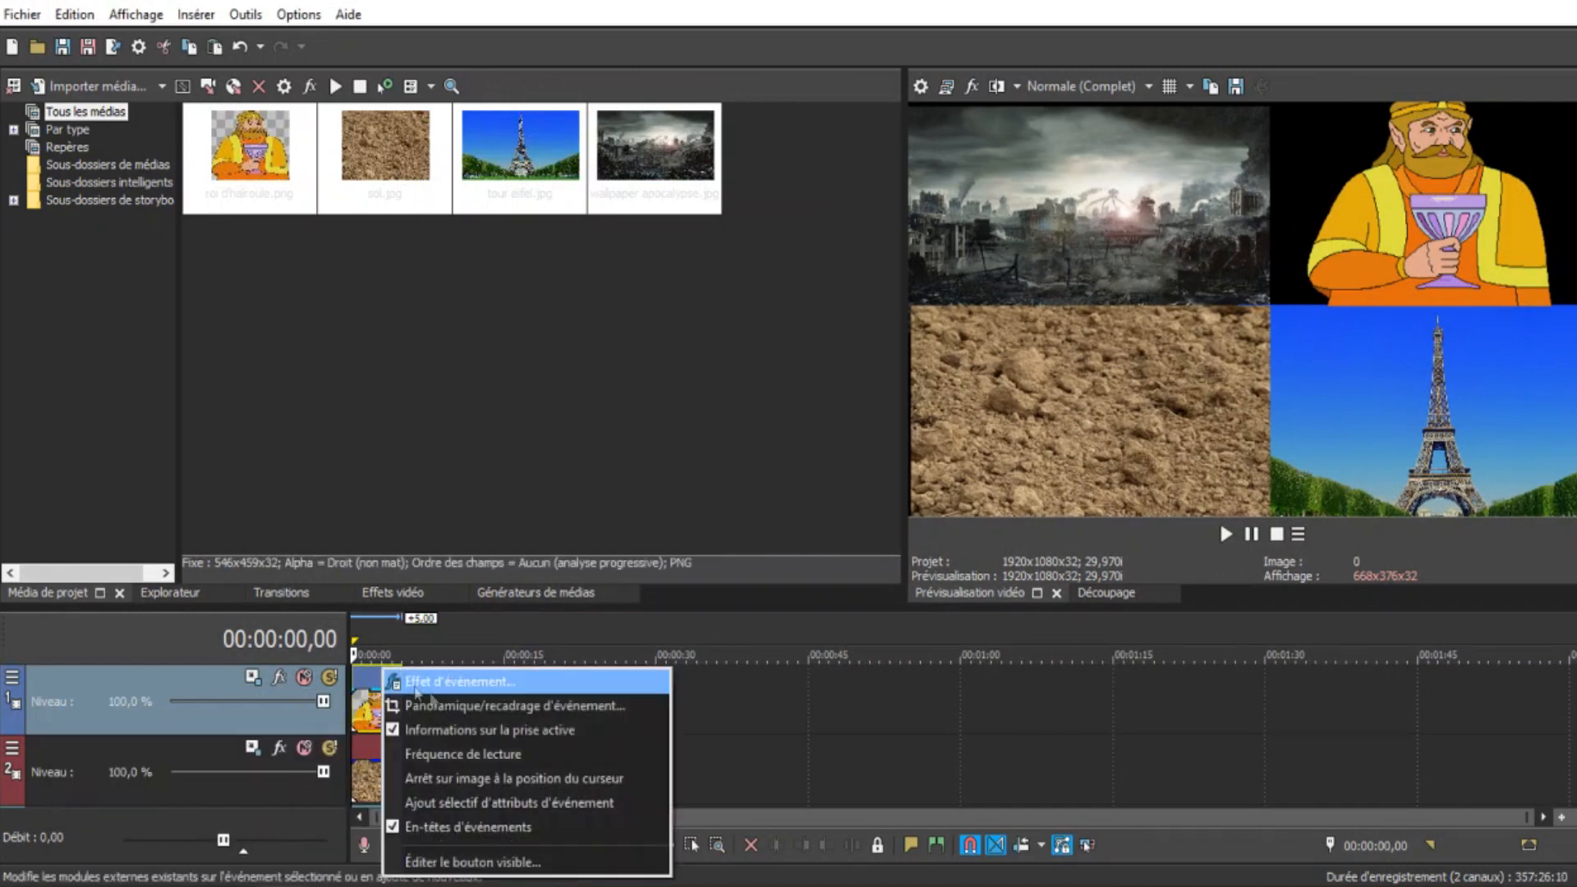
left_click(493, 705)
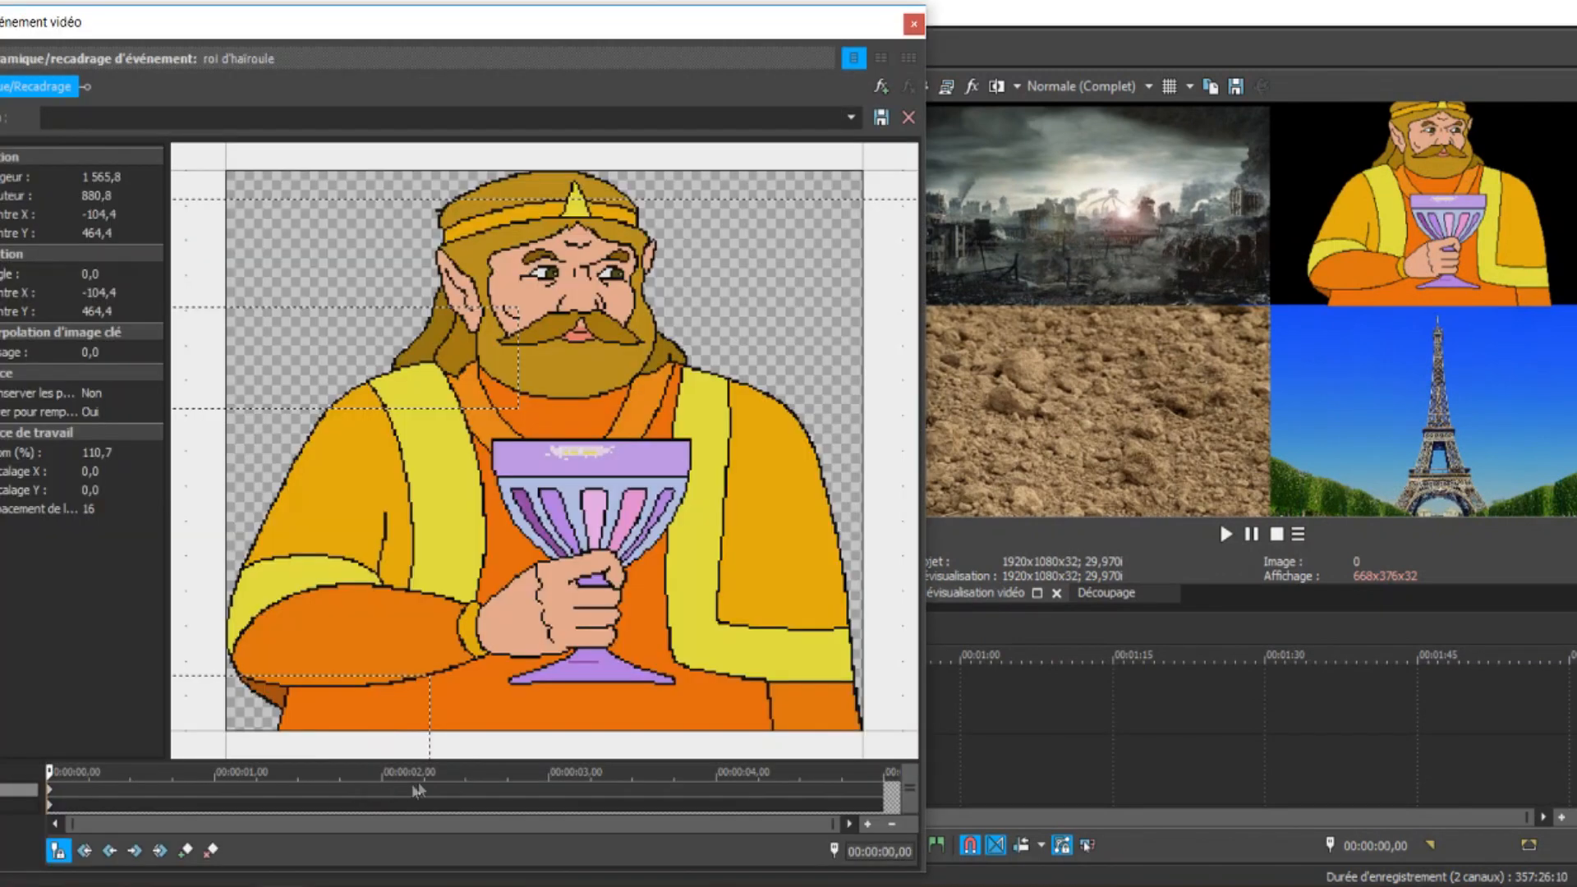
Add a Pan/Crop keyframe at 00:00:02,21, shift the crop frame horizontally to a centre X of about 25.6, and close the settings.
left_click_drag(51, 772, 499, 772)
left_click(187, 851)
scroll(521, 520, "down", 2)
scroll(521, 519, "down", 4)
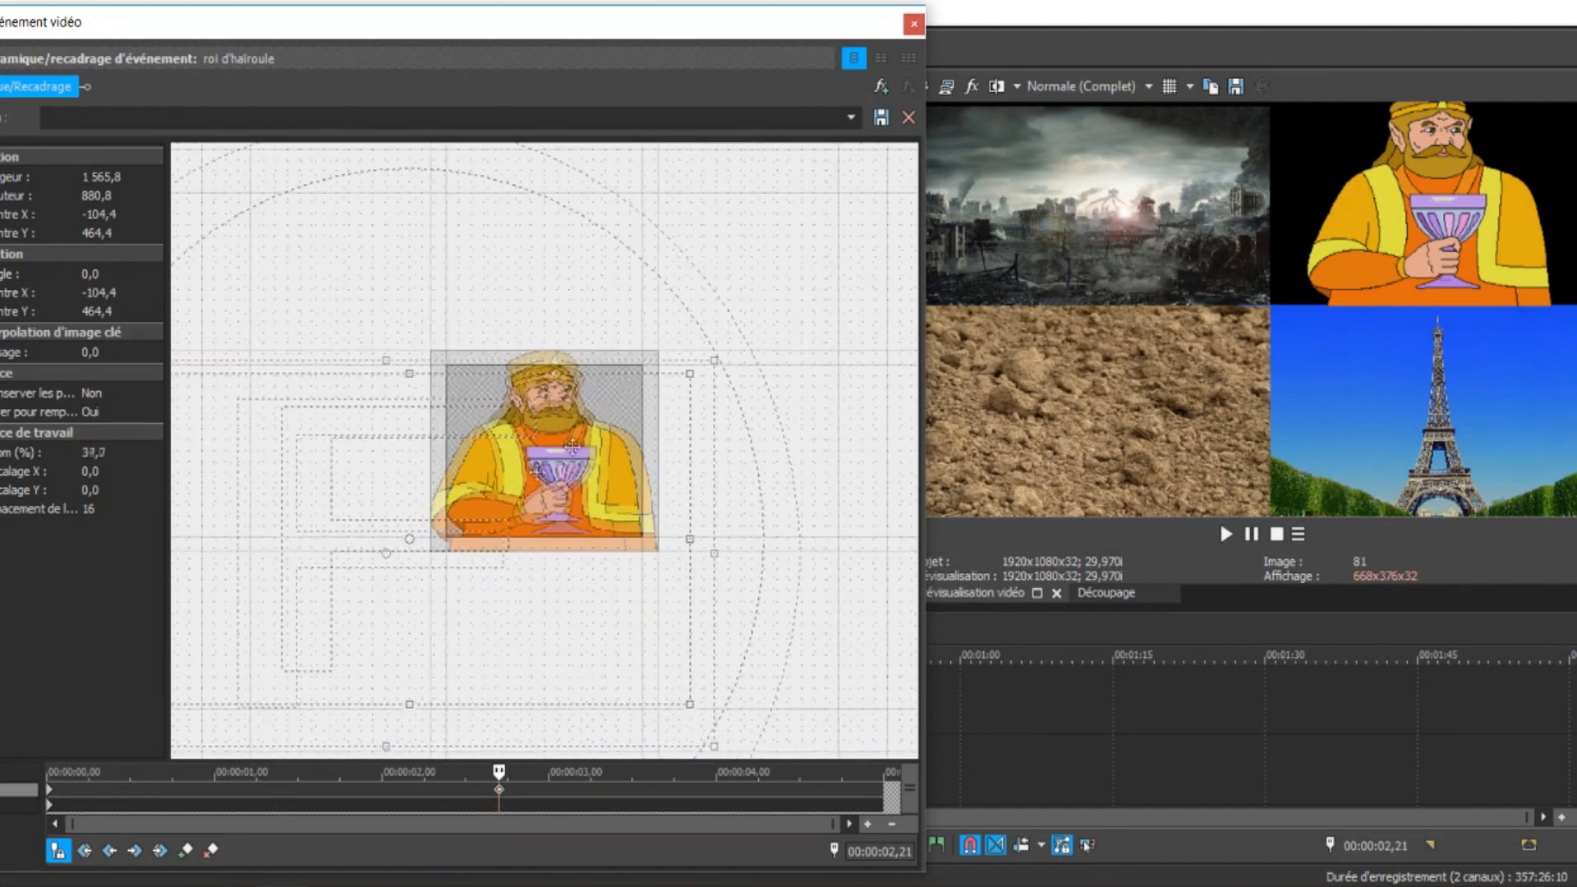
left_click_drag(651, 436, 699, 411)
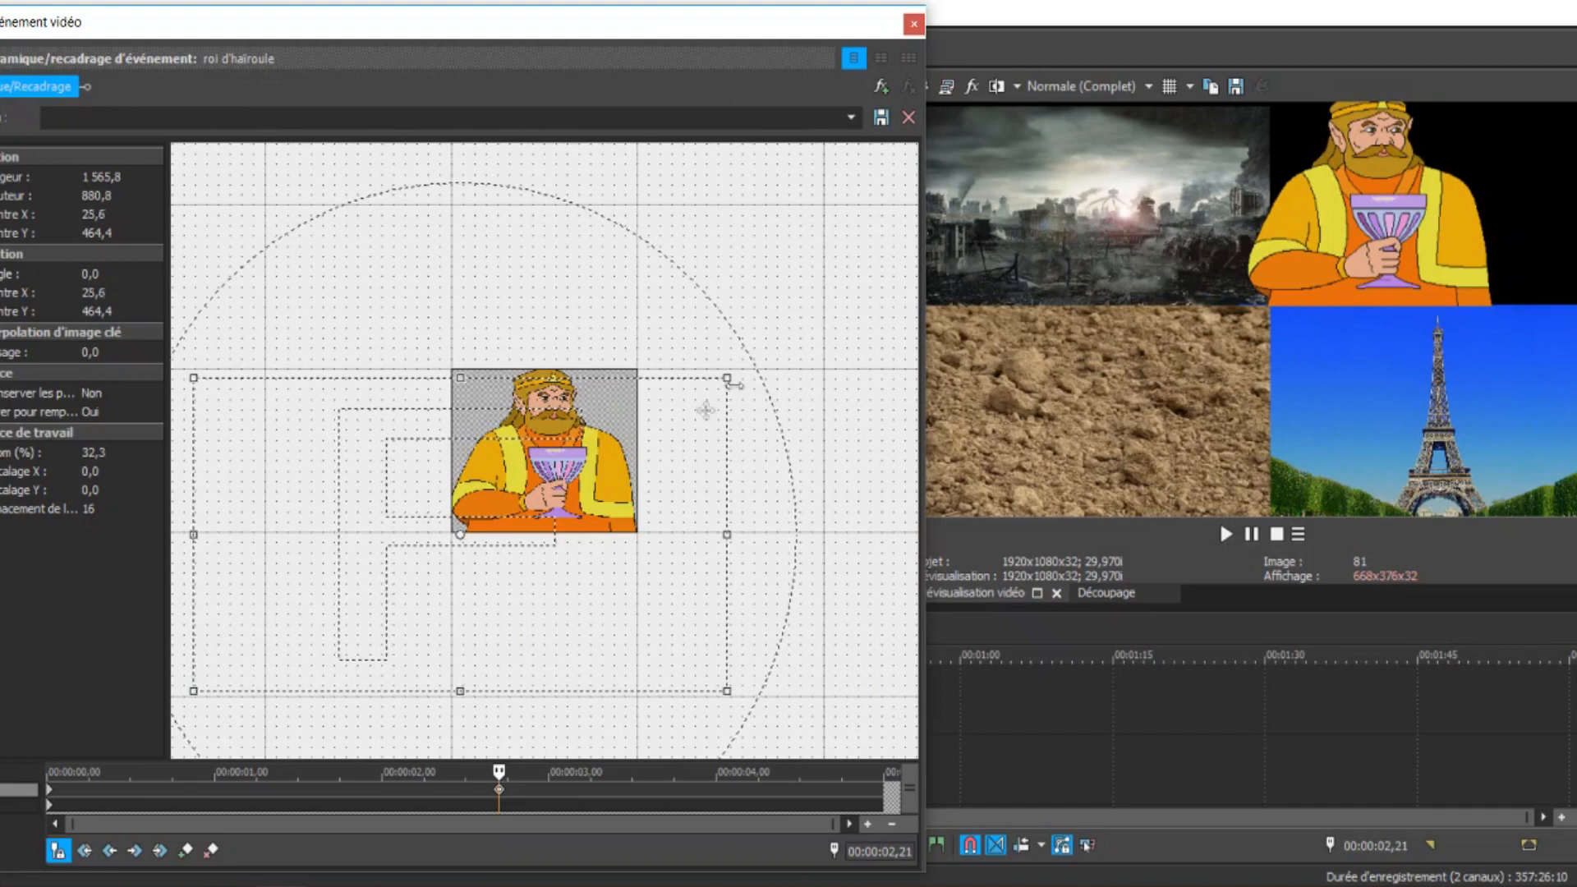
left_click(914, 23)
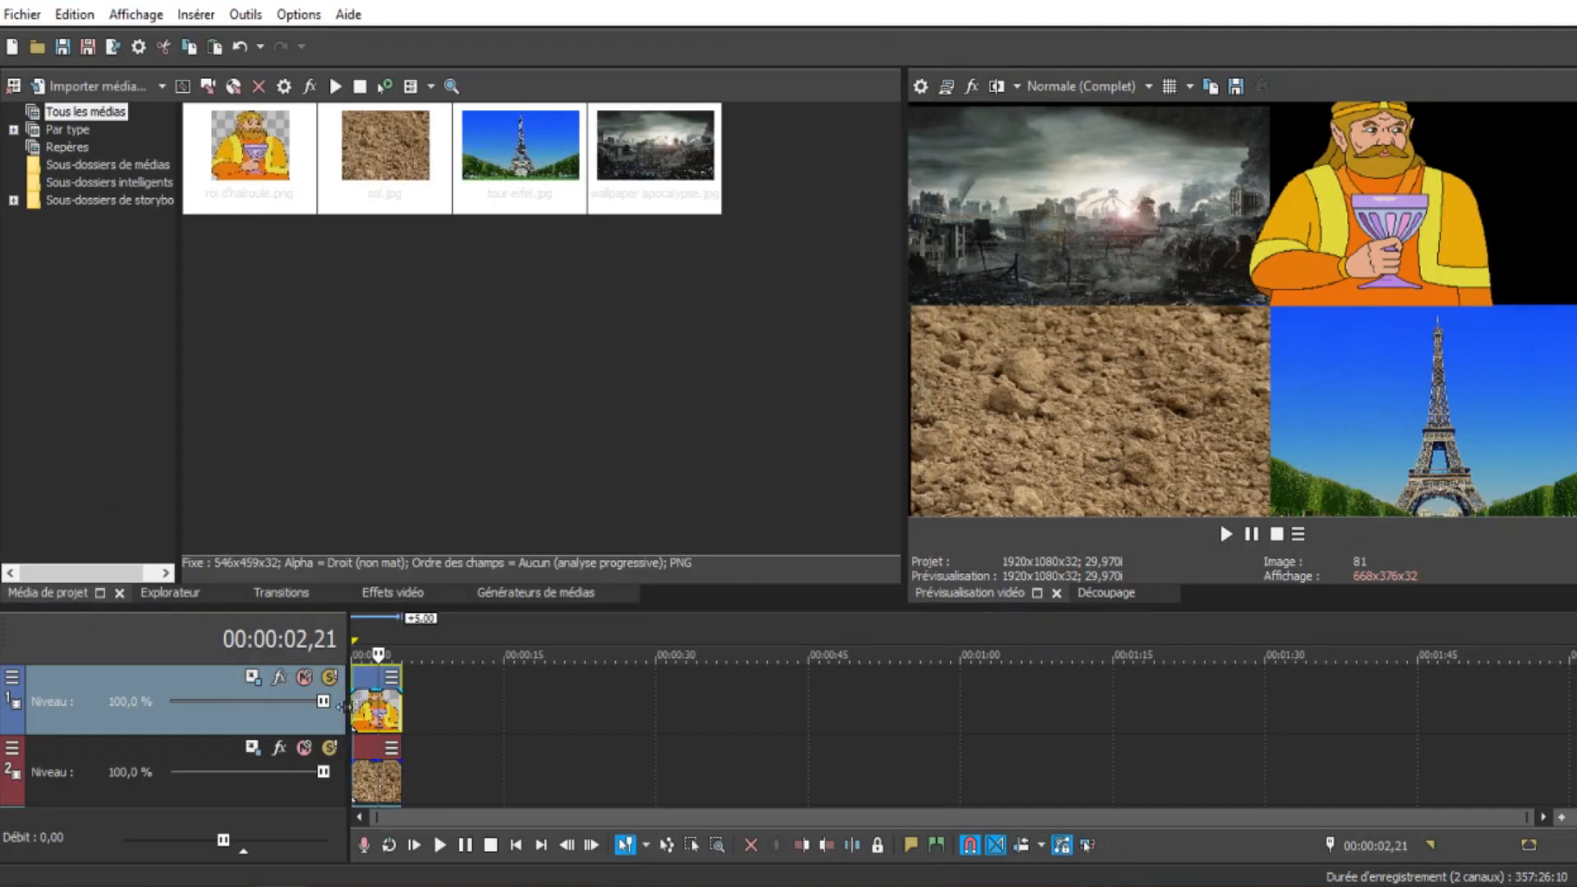
Save the nested Sans titre.veg project, switch to the main project window, and play back the updated nested clip.
key("ctrl+s")
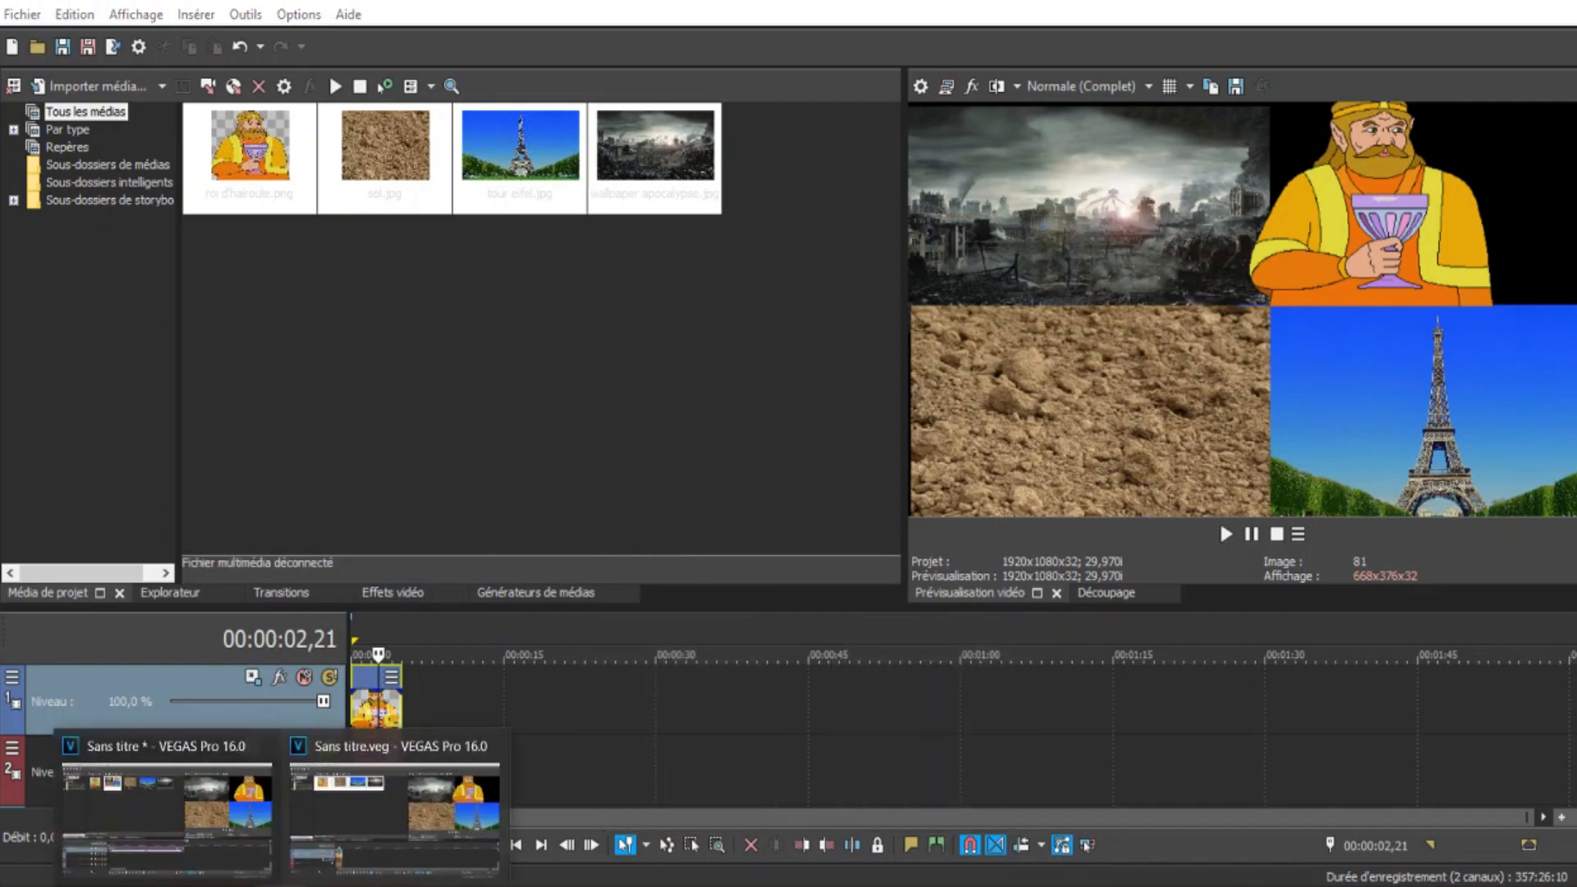
left_click(245, 863)
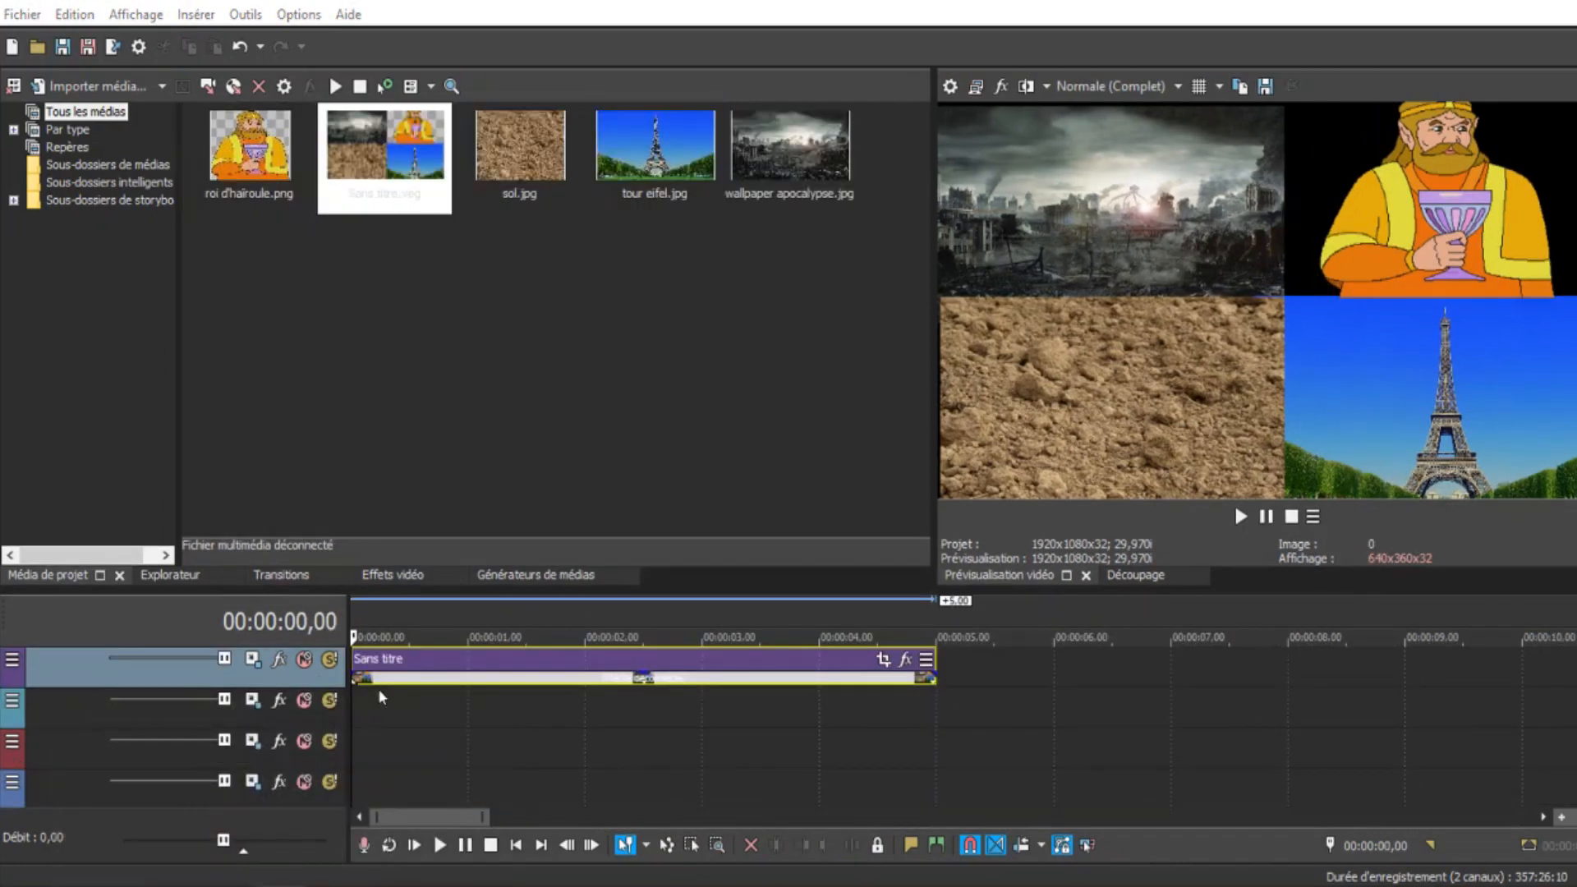
key("space")
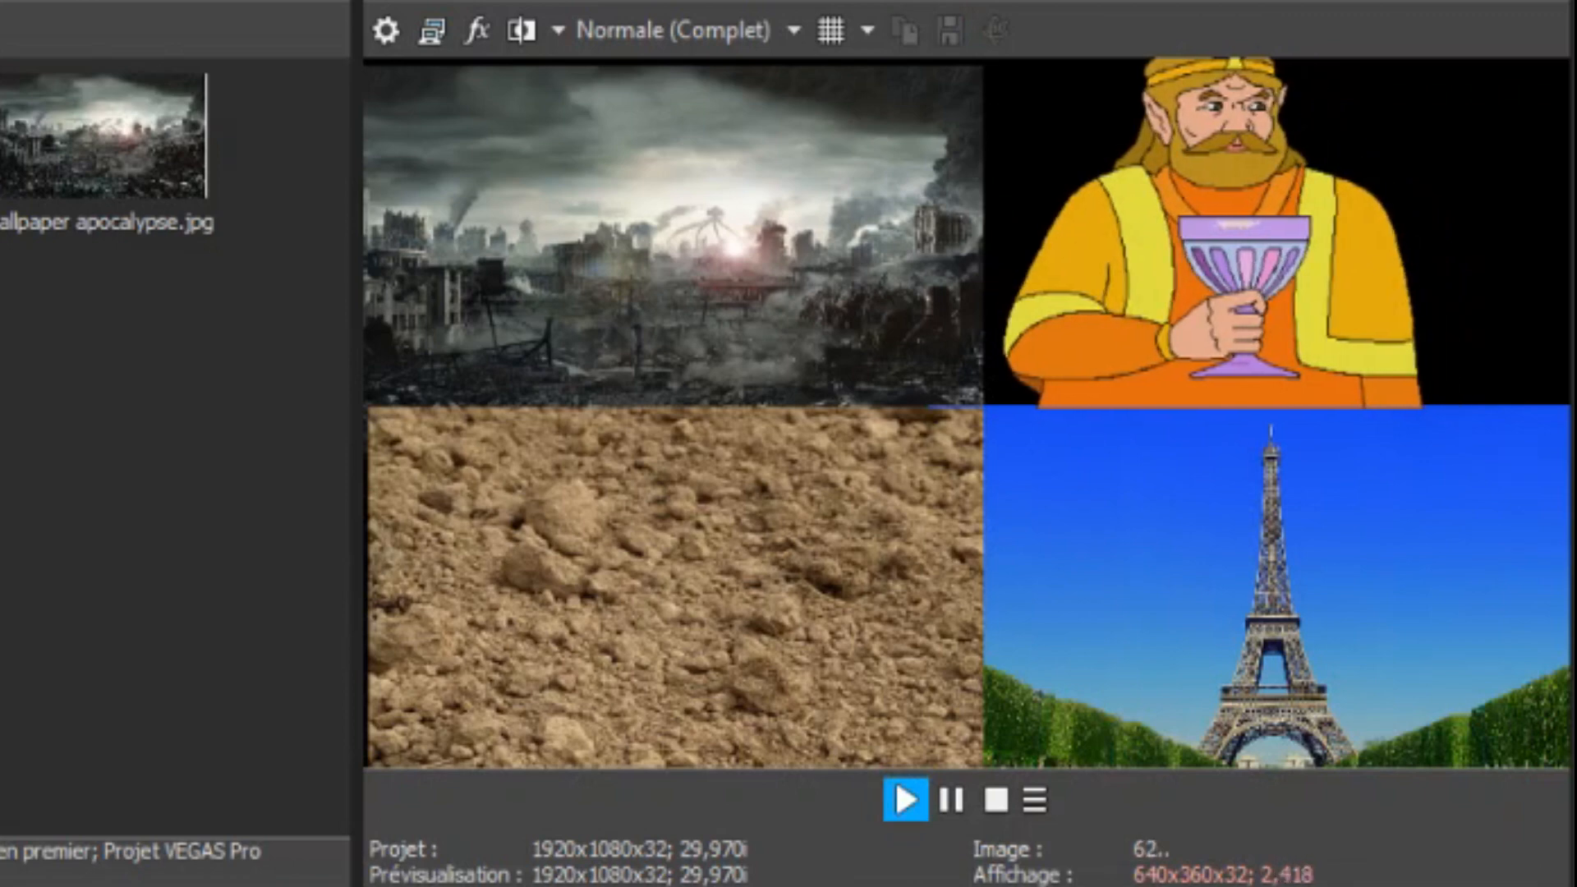
key("space")
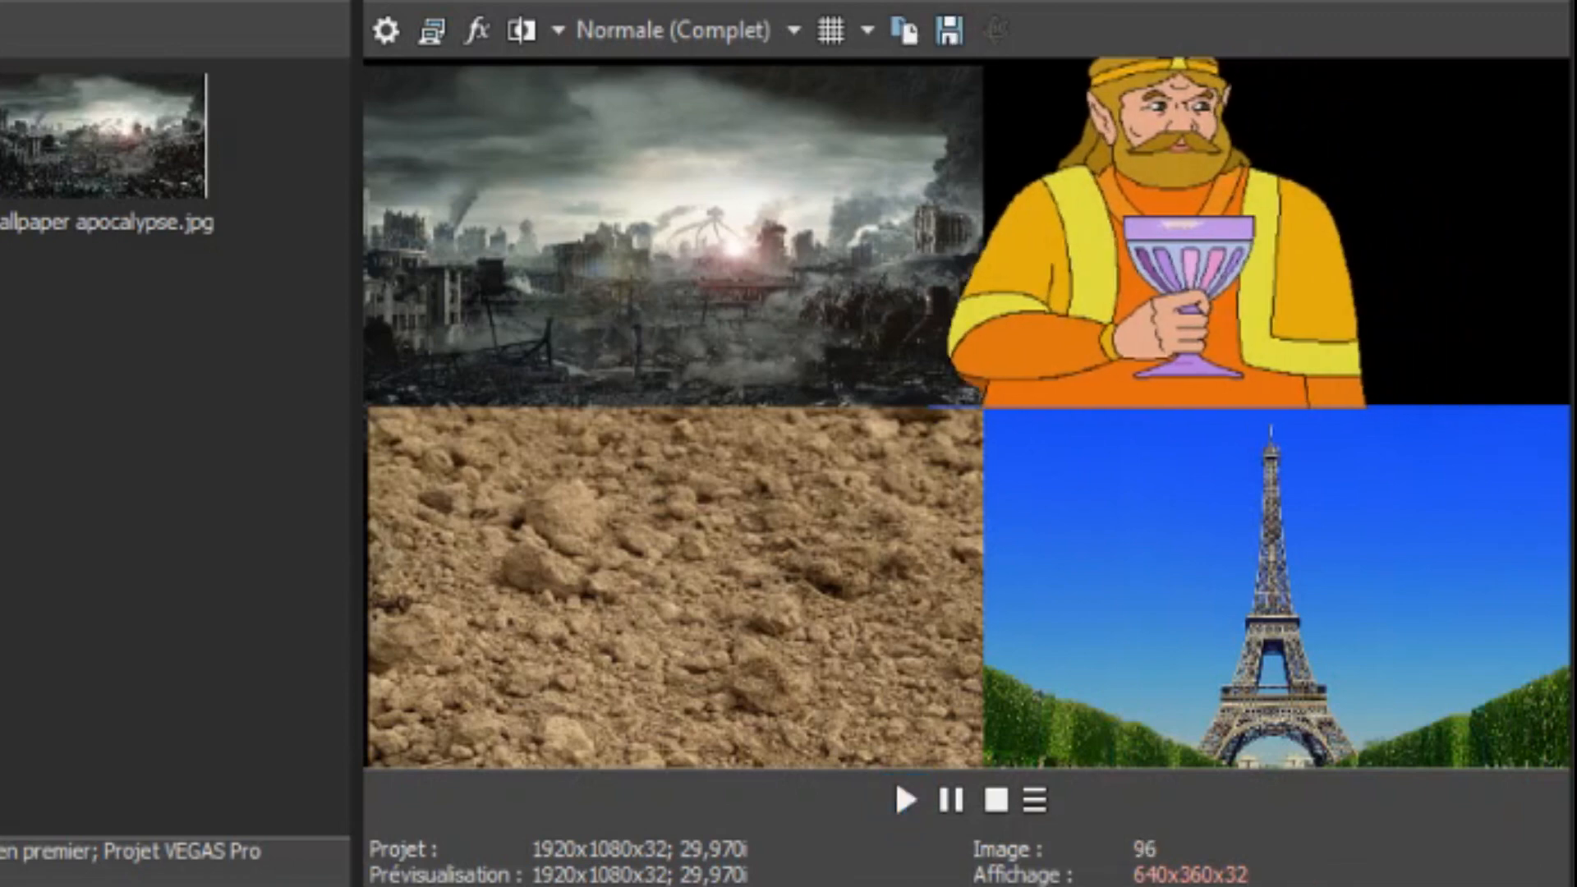
key("Left")
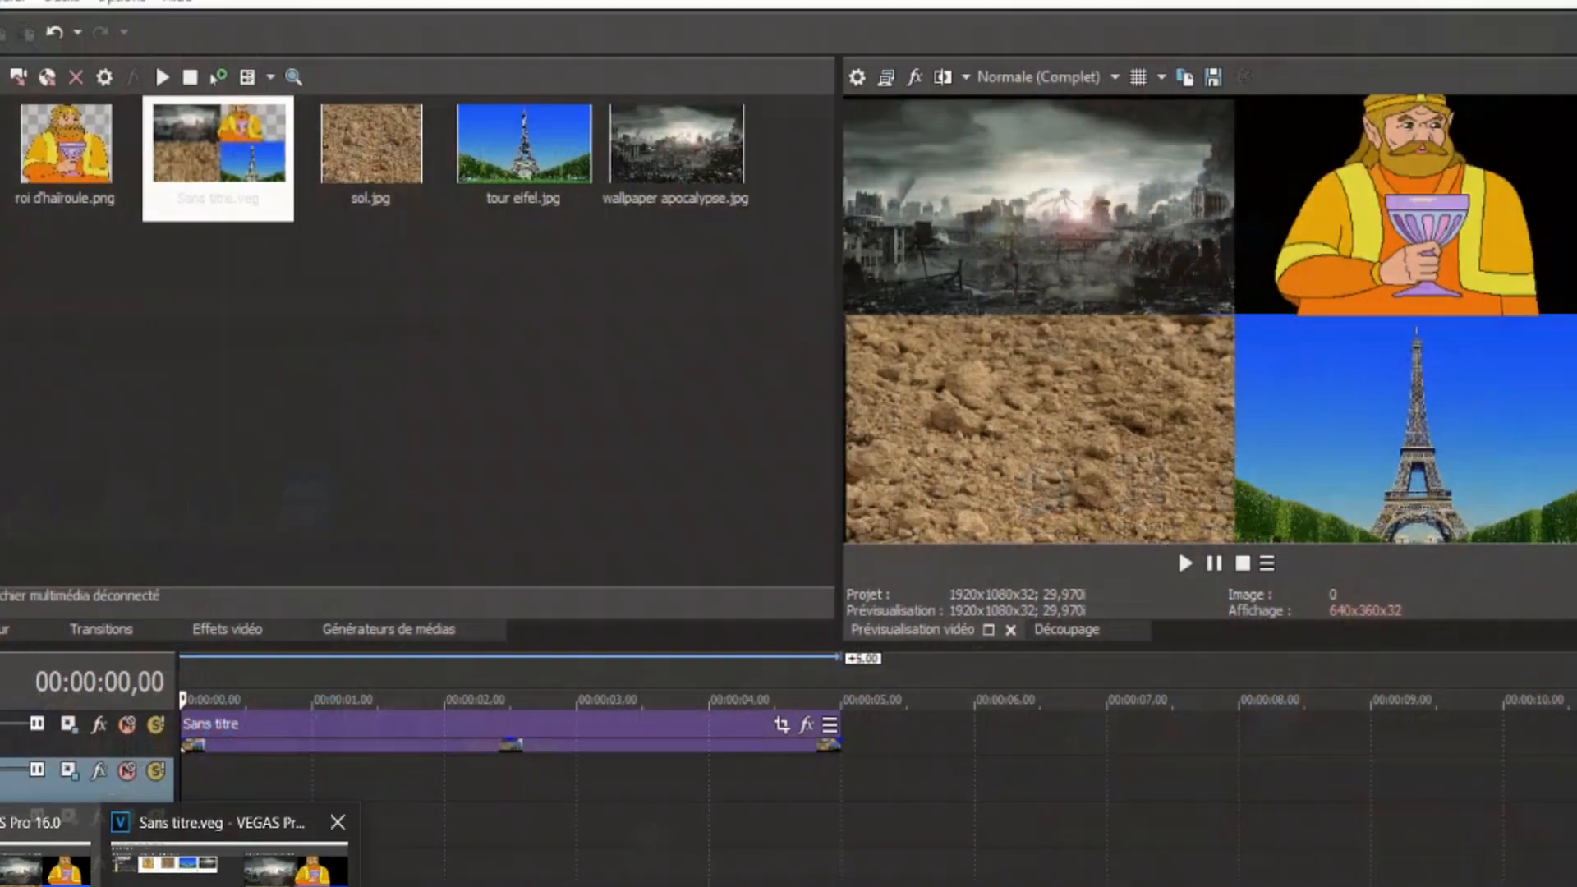
Switch to the Sans titre.veg window and add the Ajout de bruit VEGAS effect to the roi d'haïroule clip.
left_click(238, 858)
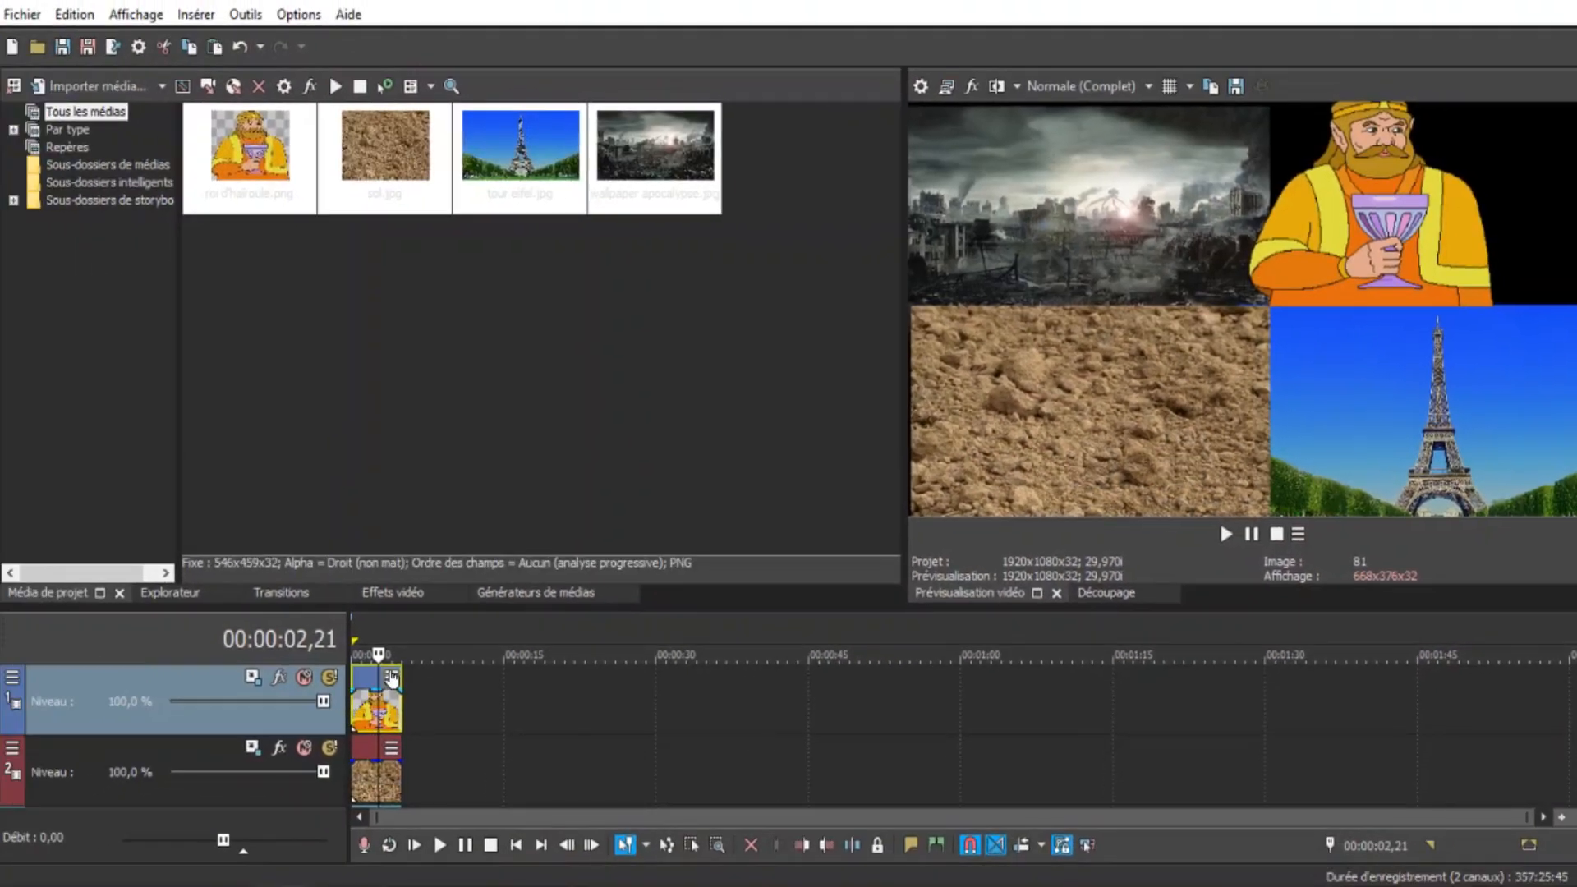
left_click(392, 677)
left_click(436, 680)
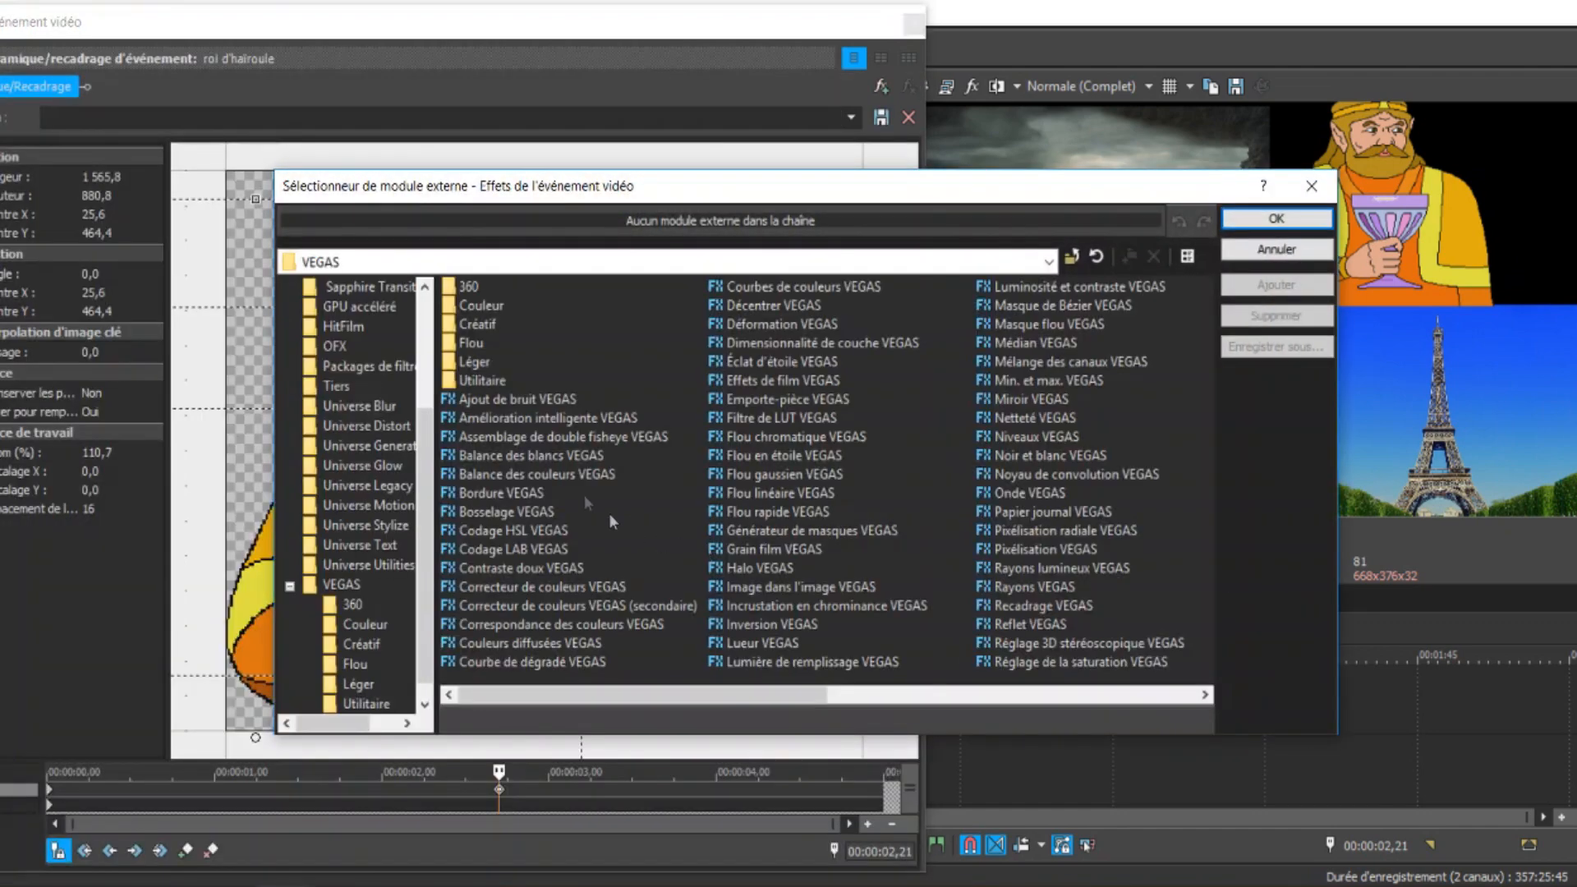
double_click(563, 401)
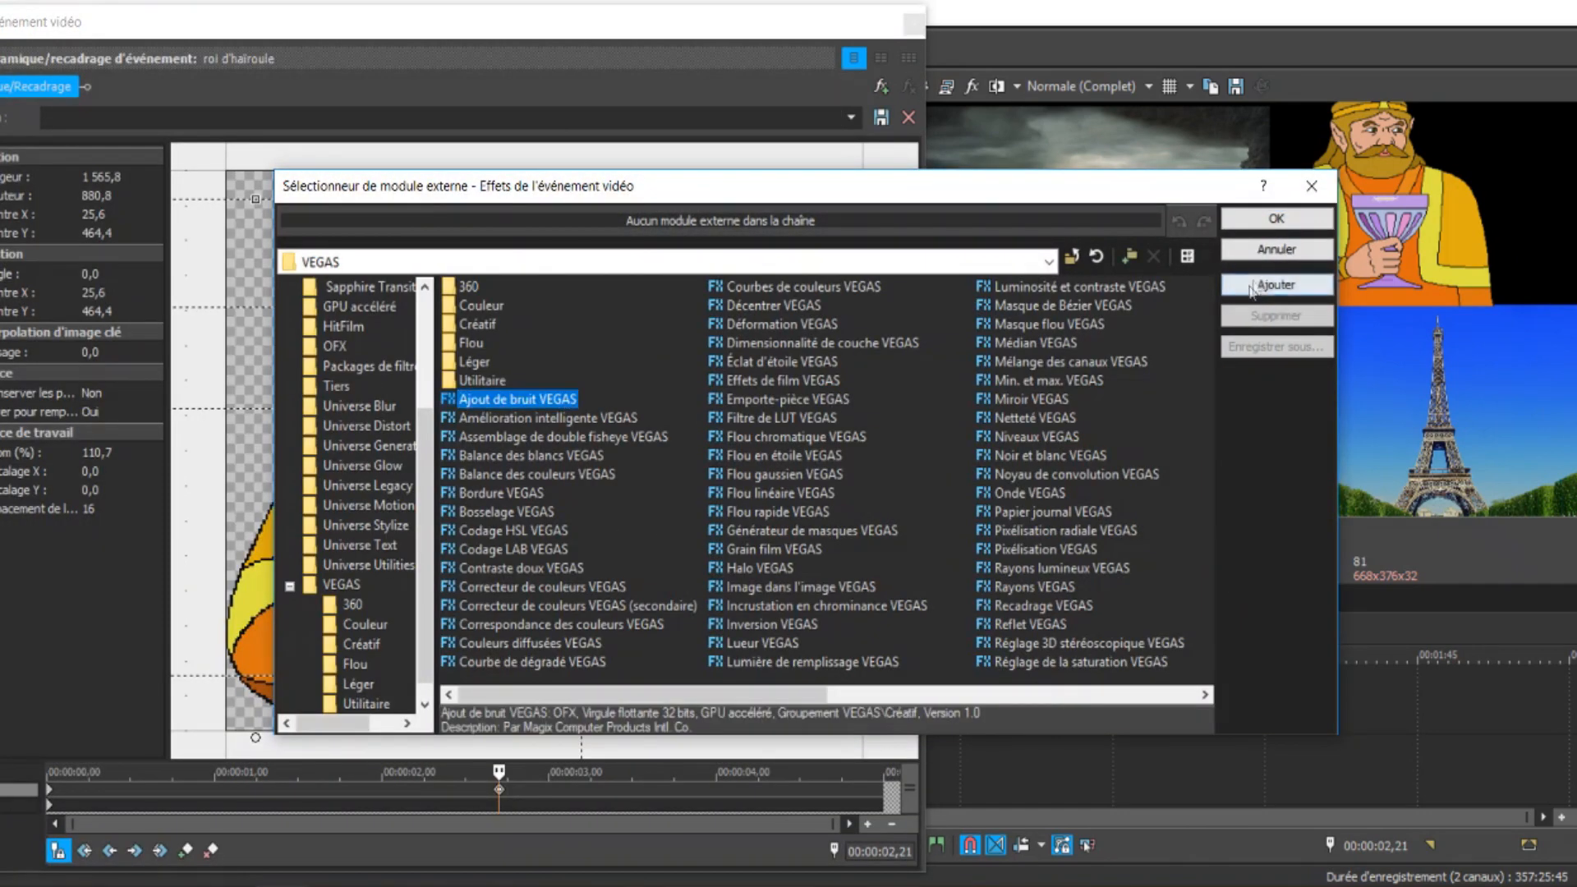
key("Return")
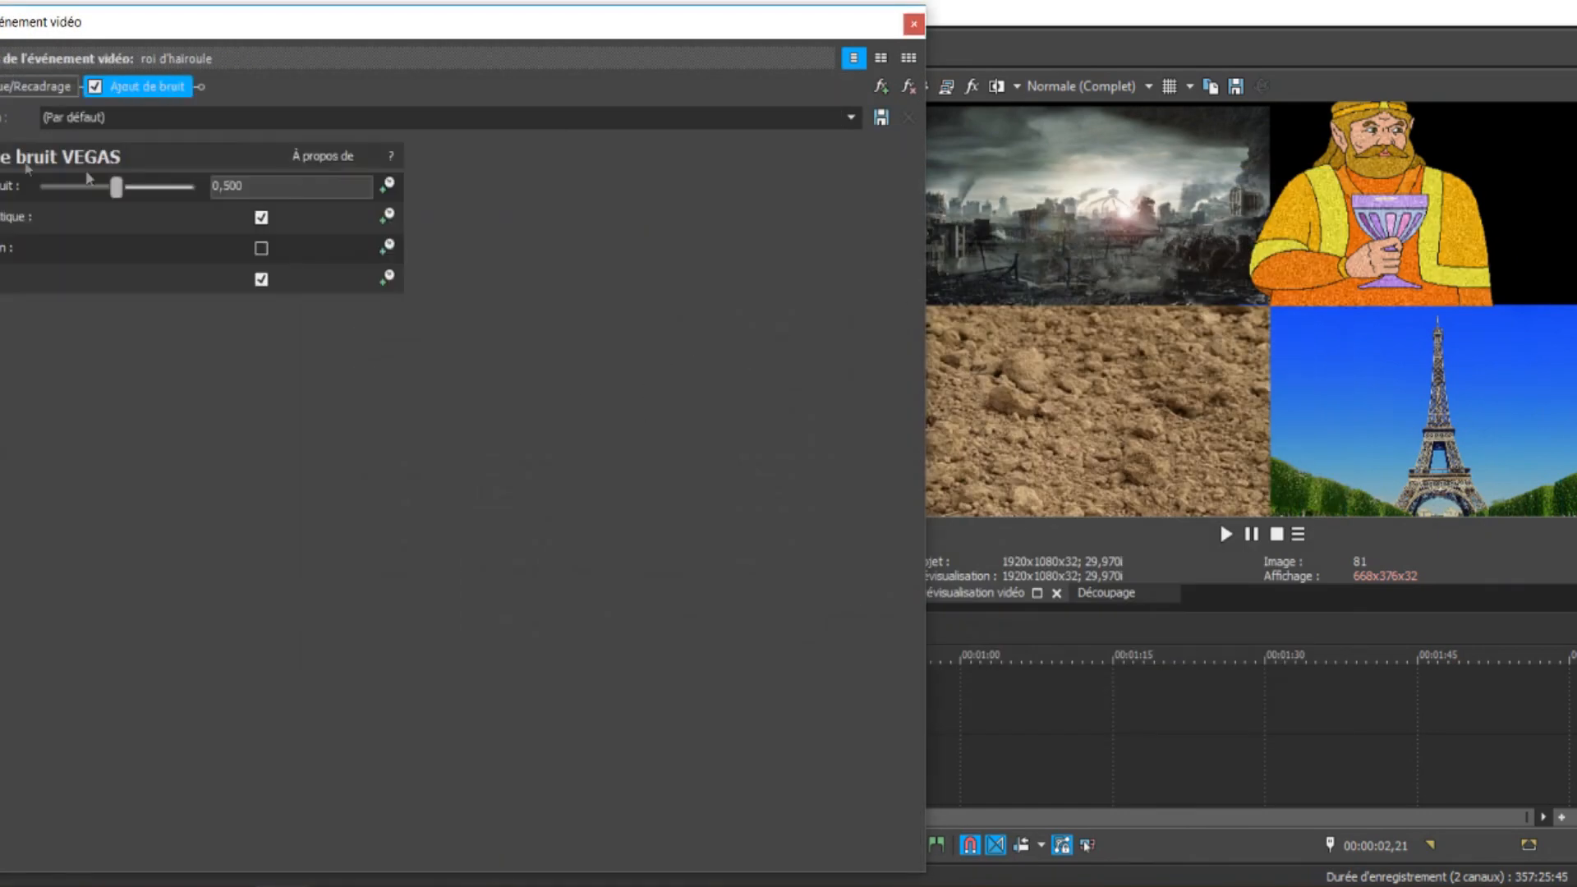
Set the noise level to 0,973, animate it with a 0,673 keyframe at 00:00:02,21, and close the effect settings.
left_click_drag(155, 192, 194, 198)
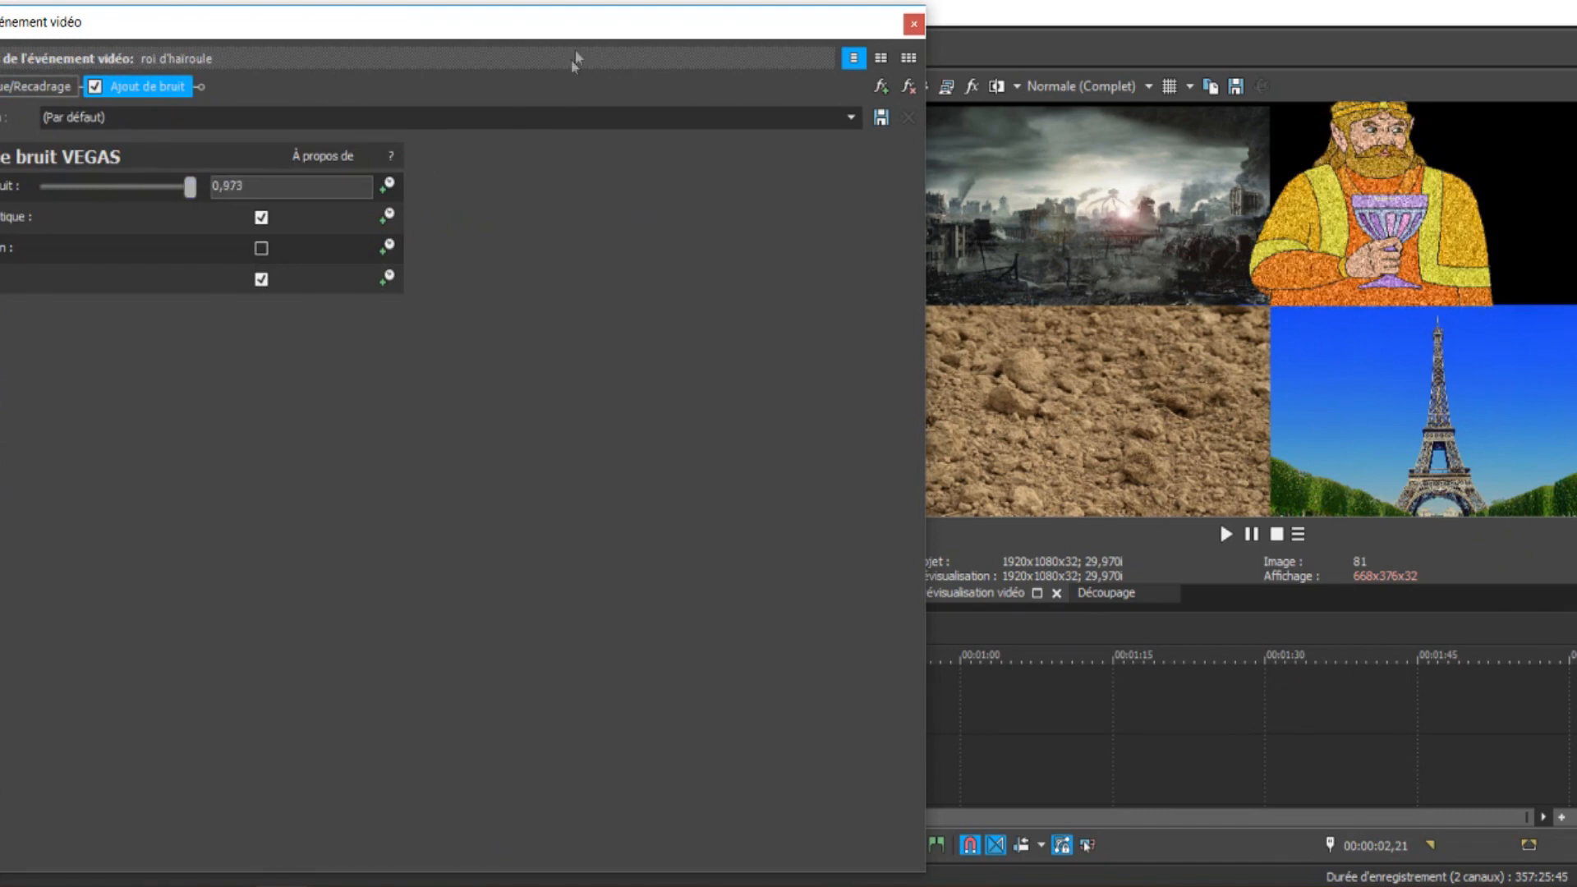
left_click_drag(567, 38, 749, 21)
left_click(574, 169)
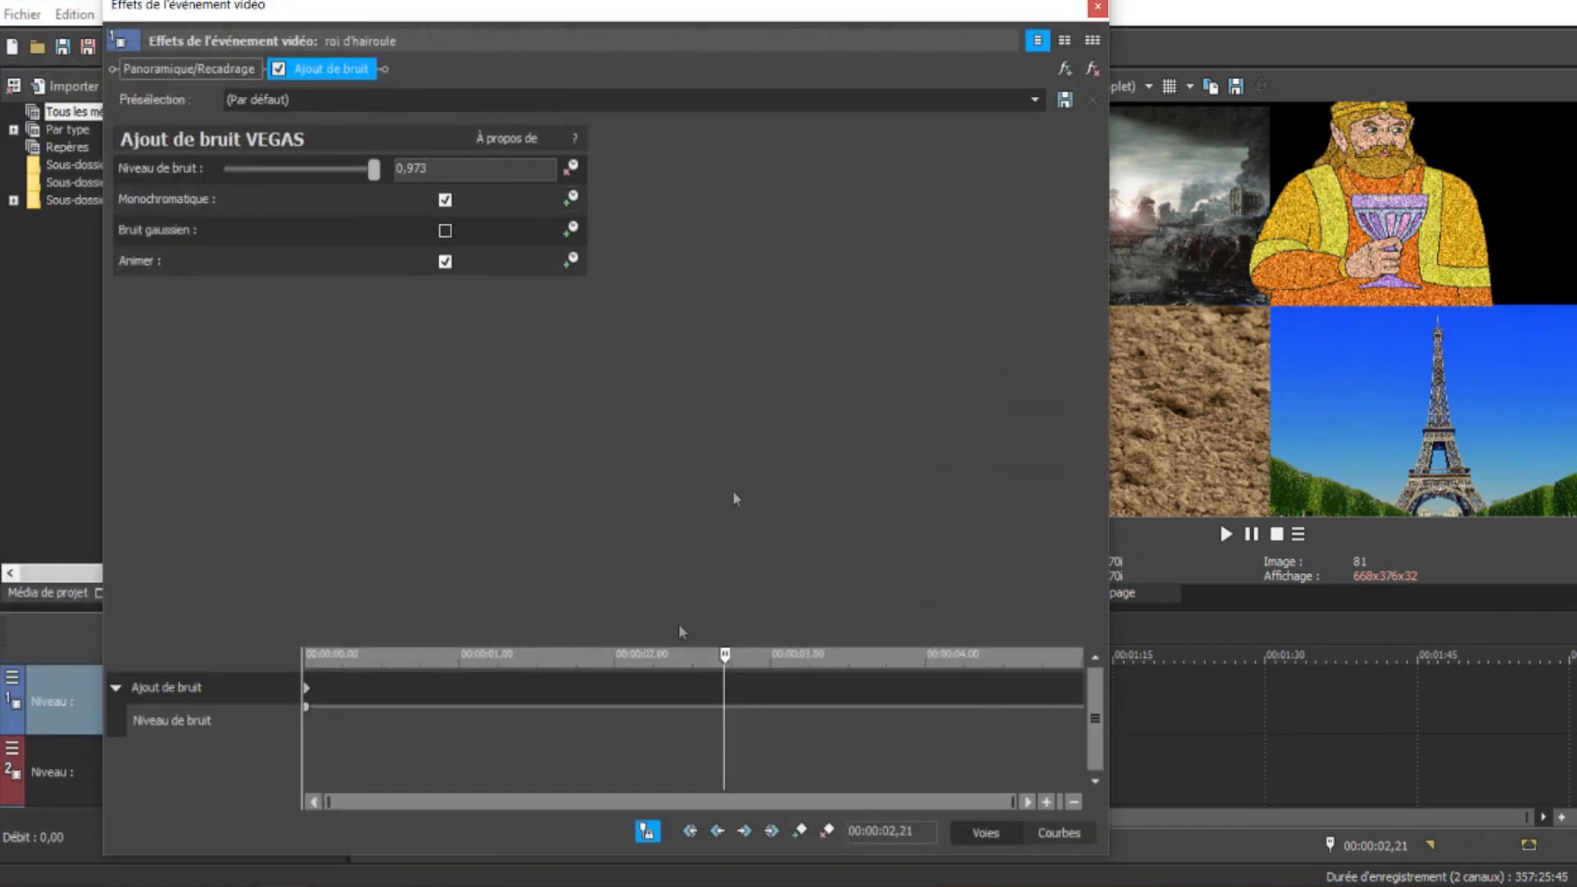
left_click_drag(374, 169, 328, 169)
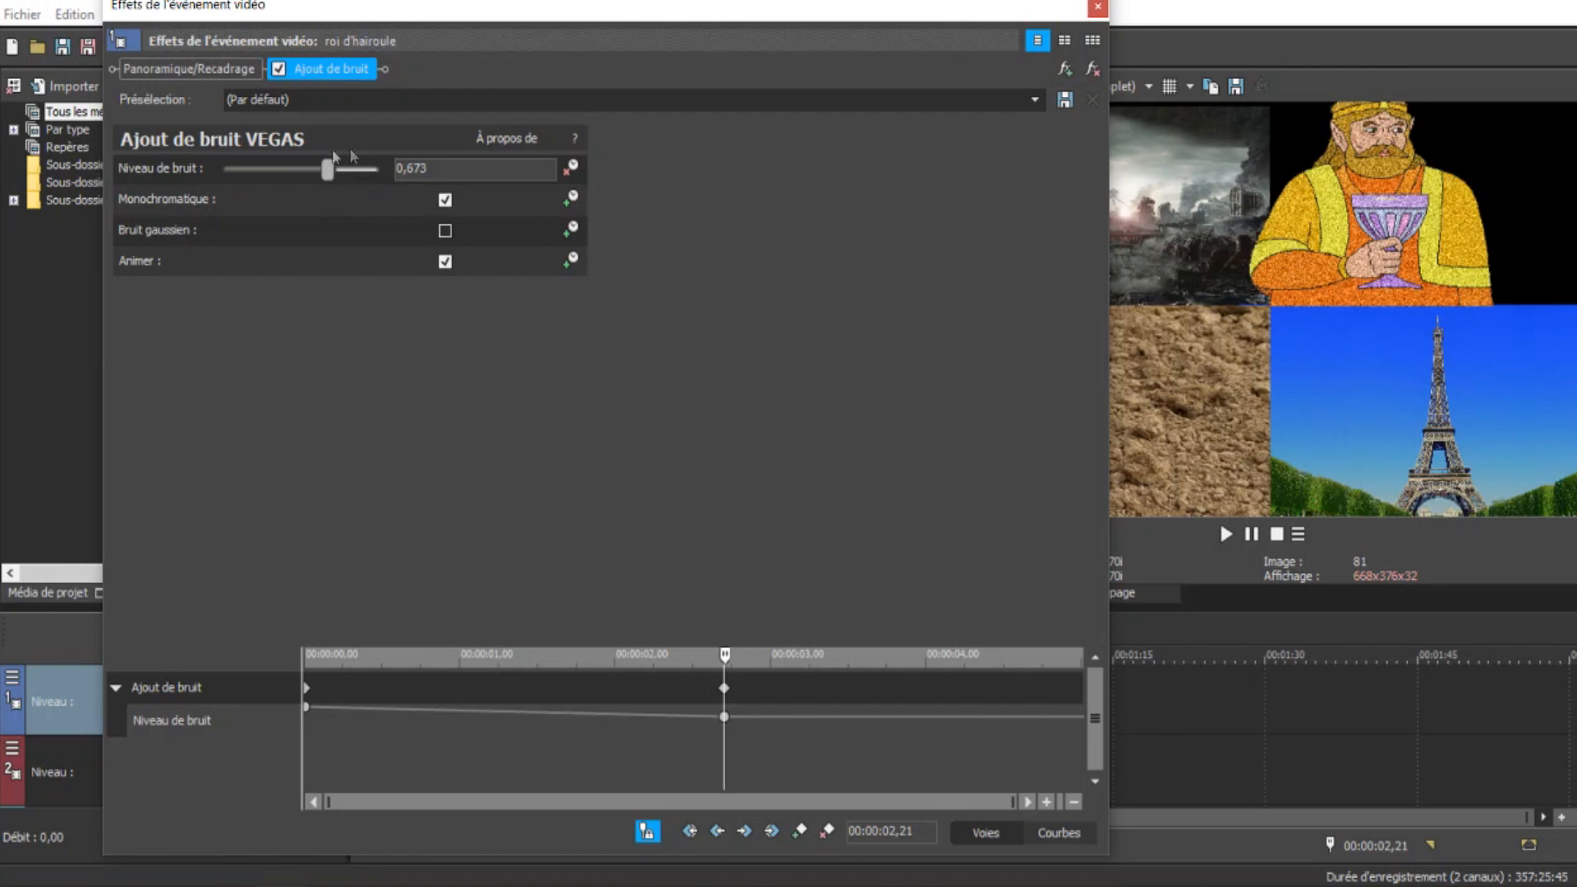
left_click(1100, 8)
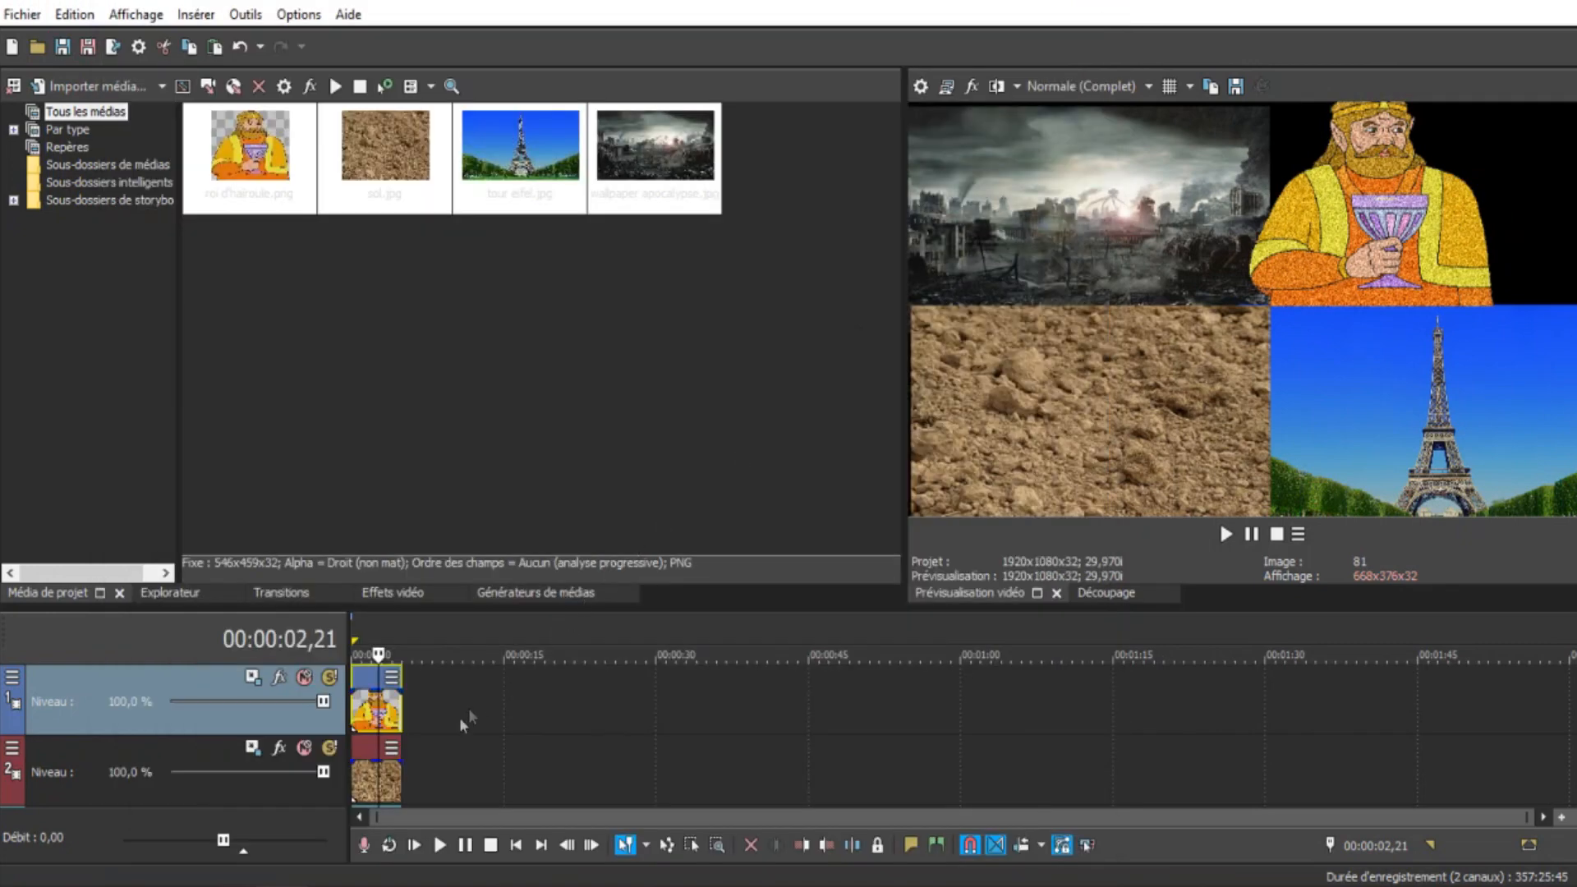
Switch to the main project window and play the nested clip to check the animated noise on the king.
mouse_move(288, 885)
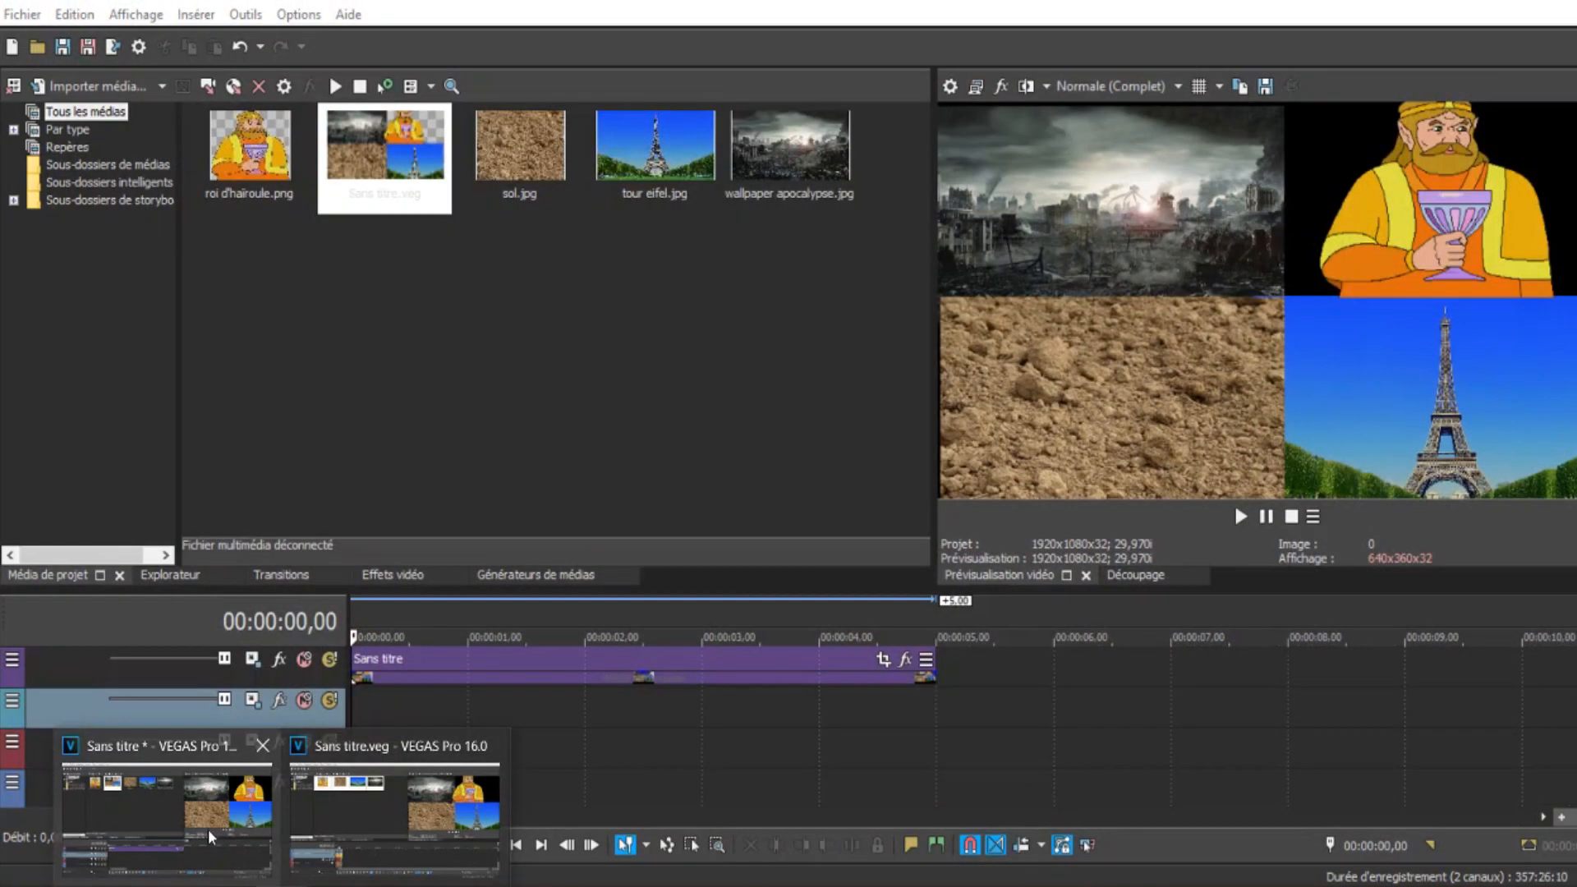
left_click(348, 838)
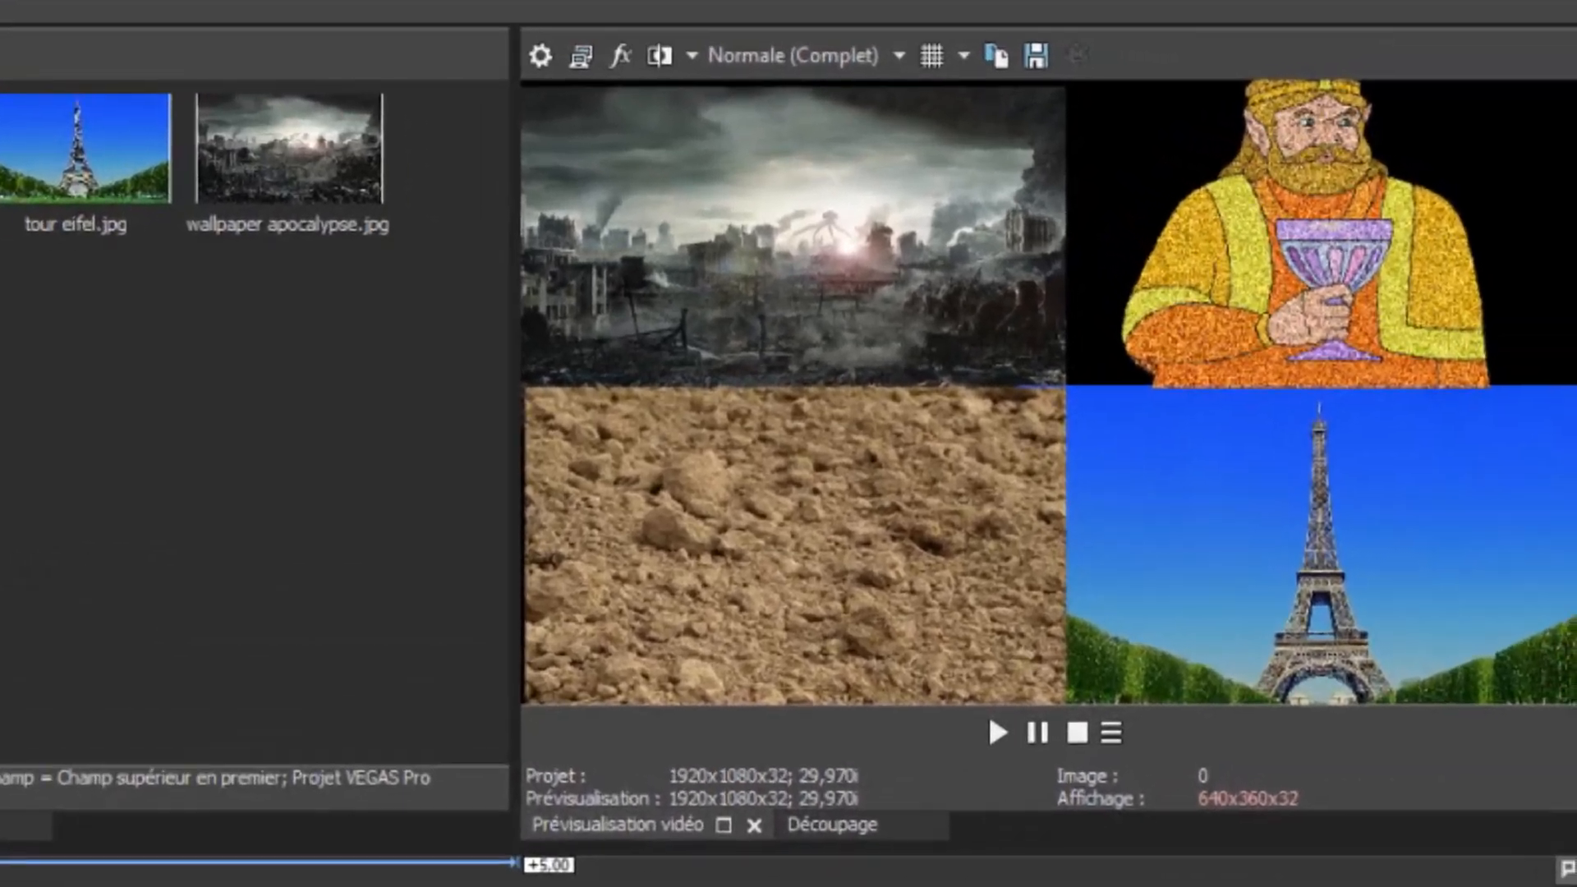
key("space")
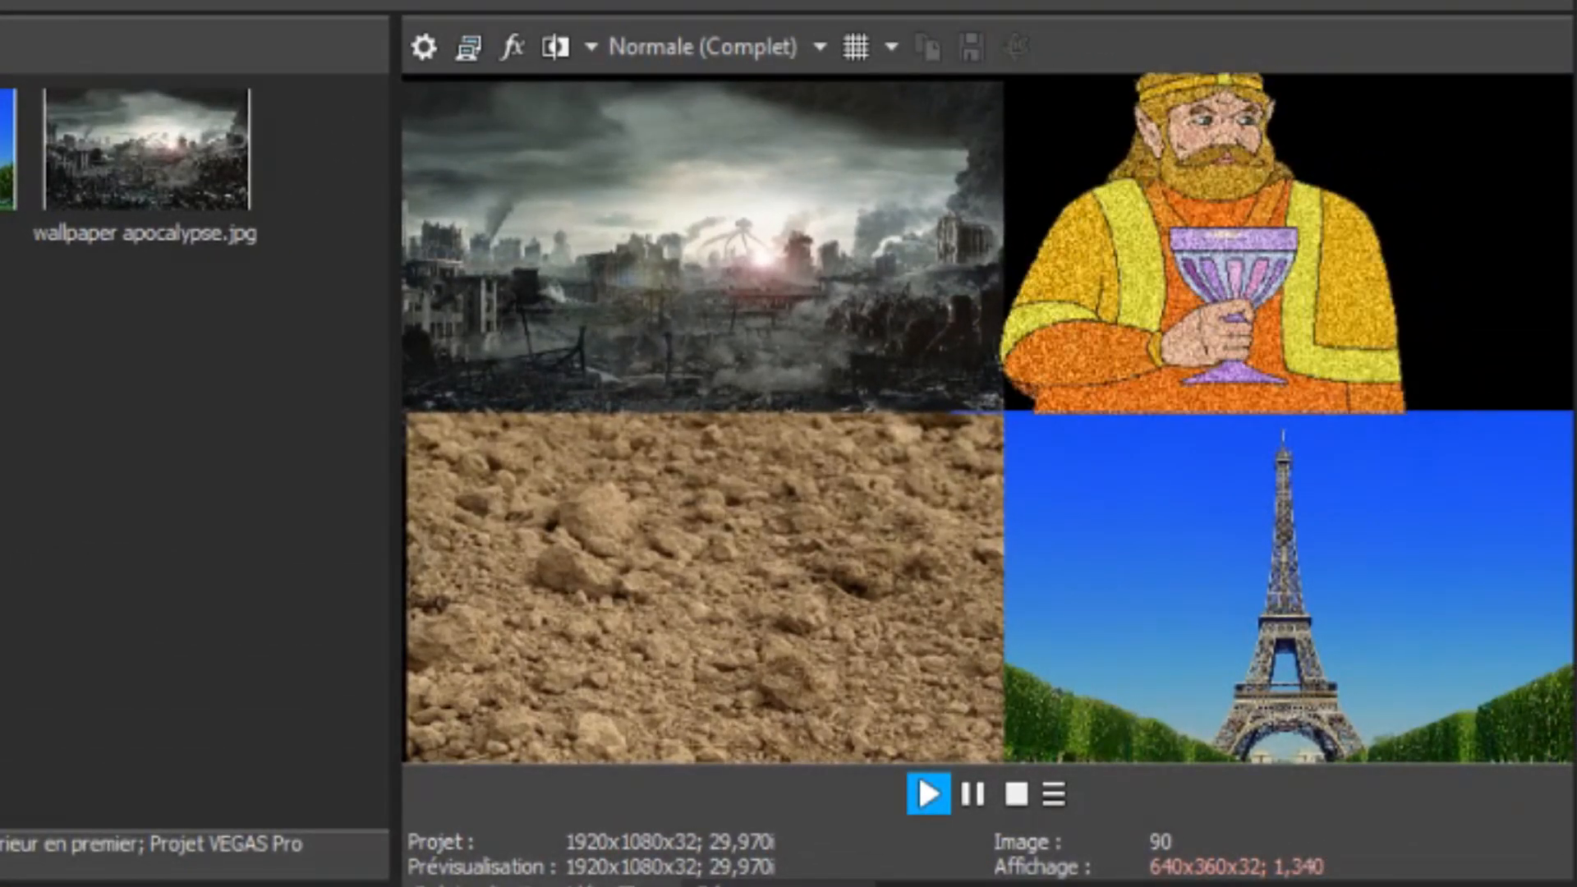
key("space")
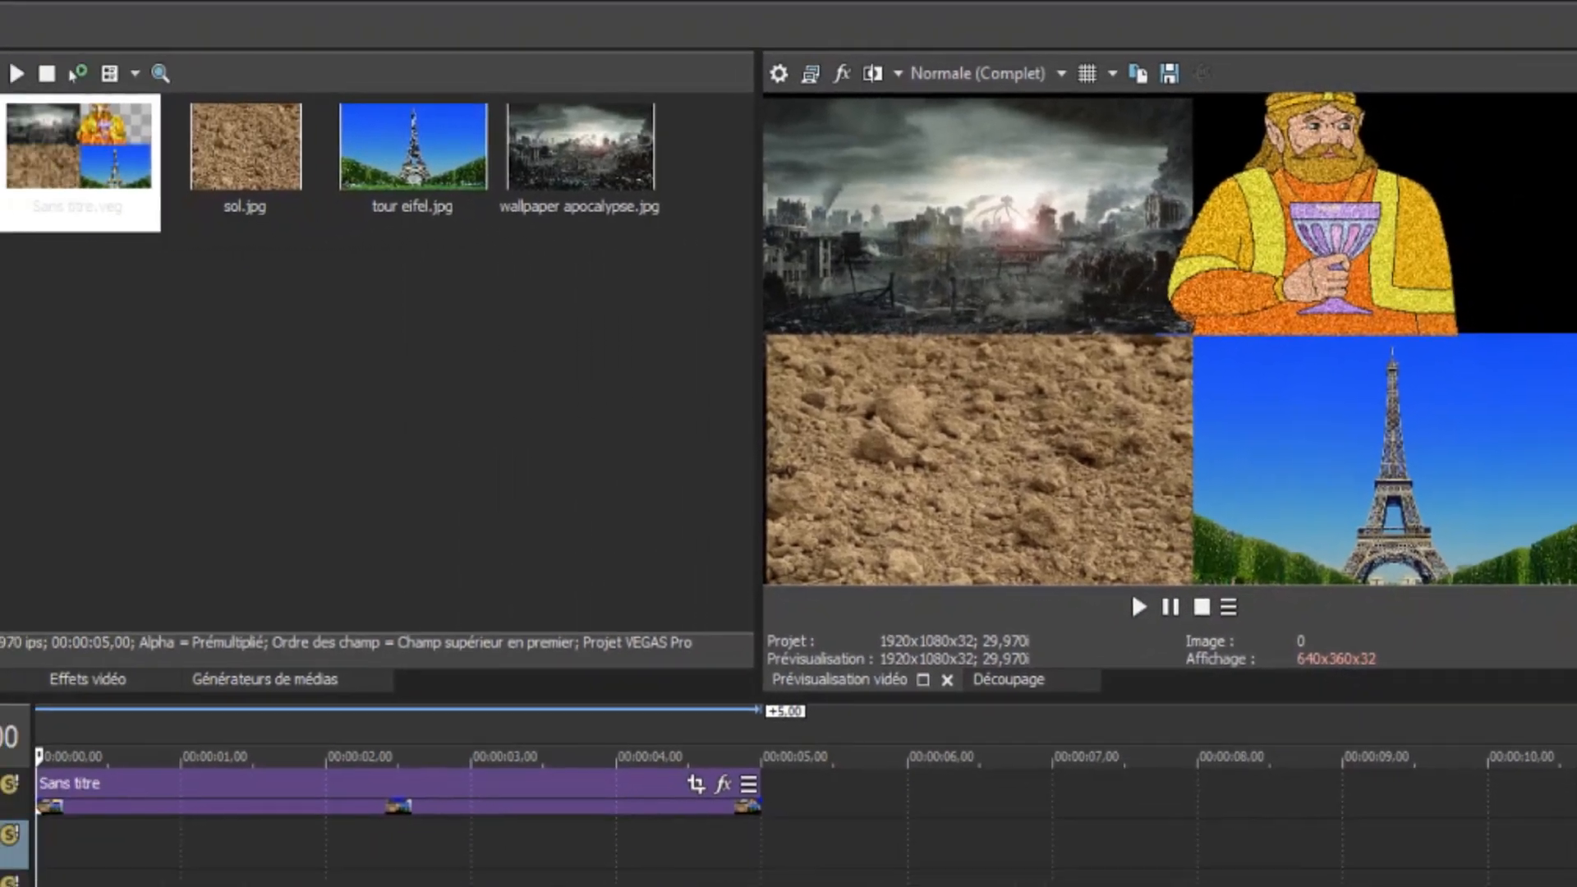
Return to the Sans titre.veg project at 00:00:00,00, view the Track Motion settings of track 1, and close them.
mouse_move(202, 886)
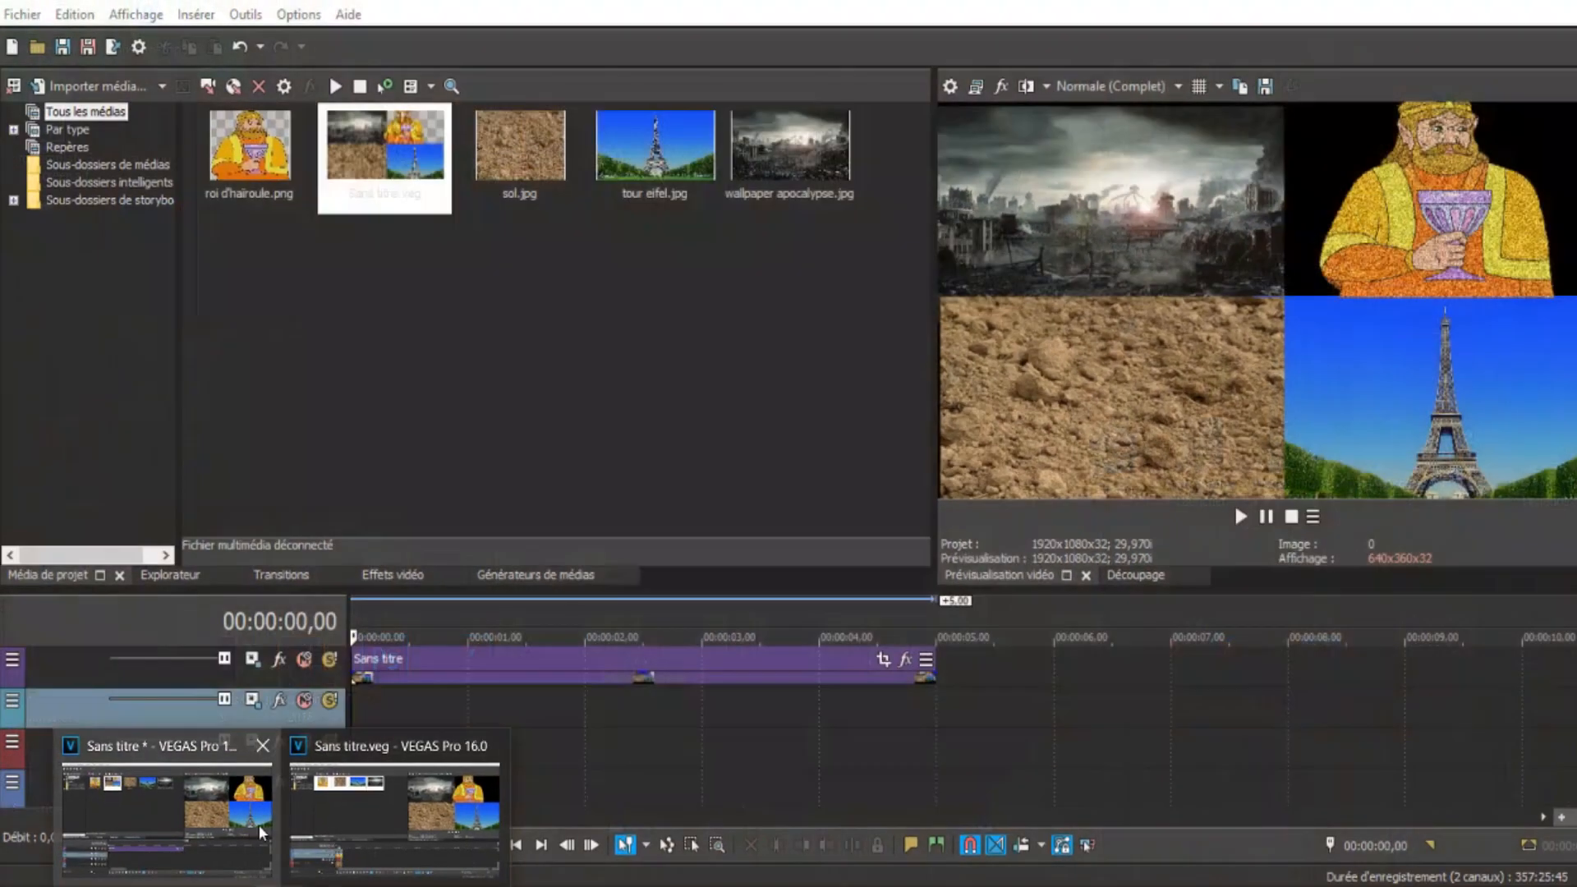
left_click(164, 846)
left_click(359, 703)
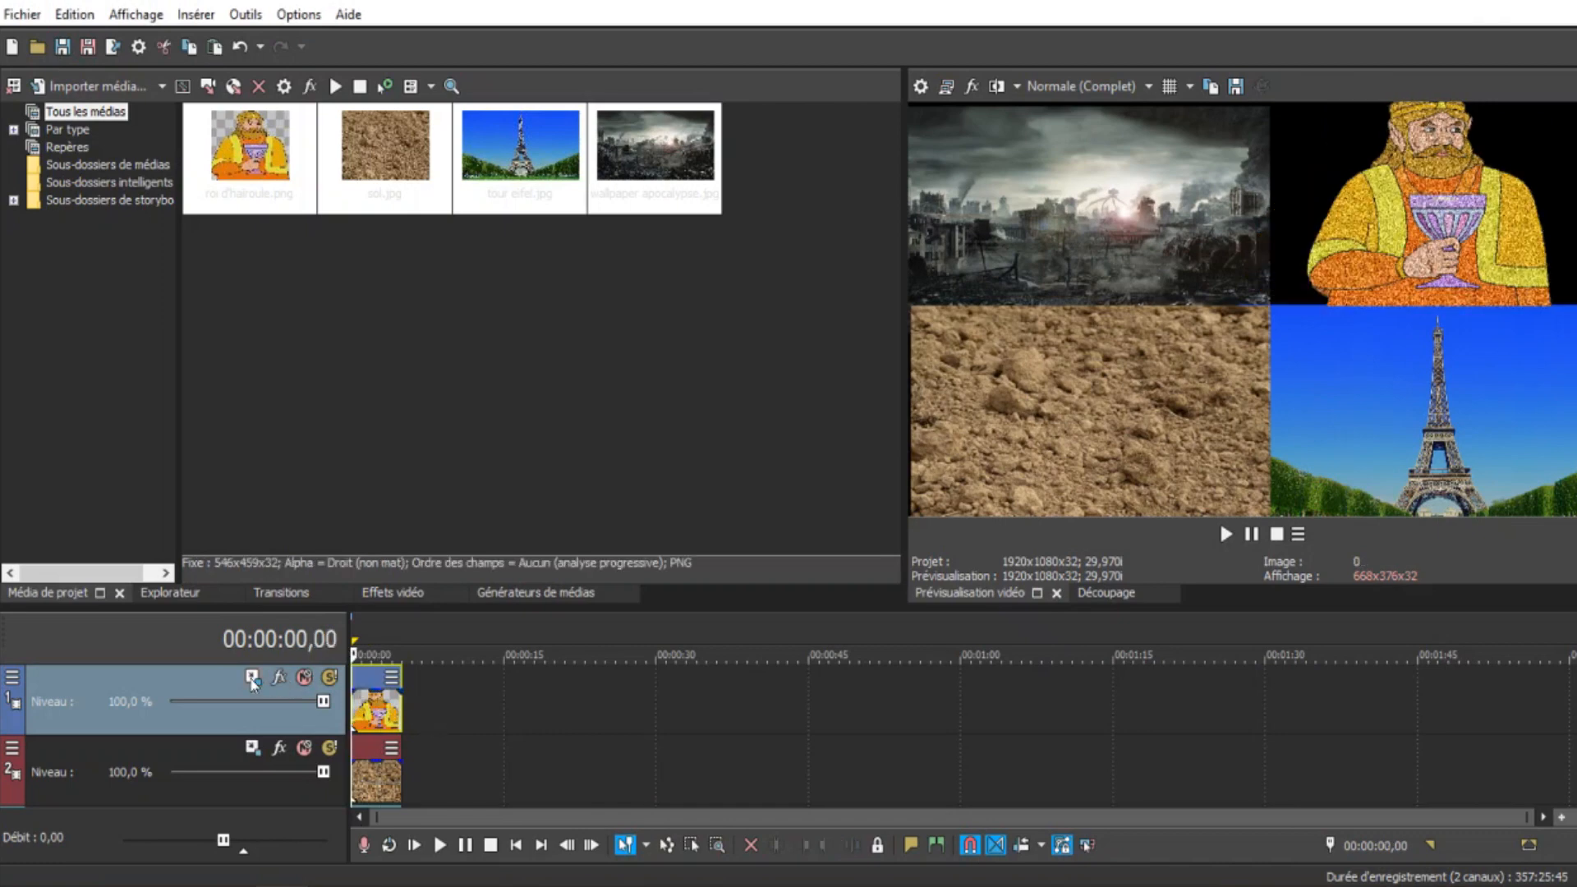
left_click(252, 678)
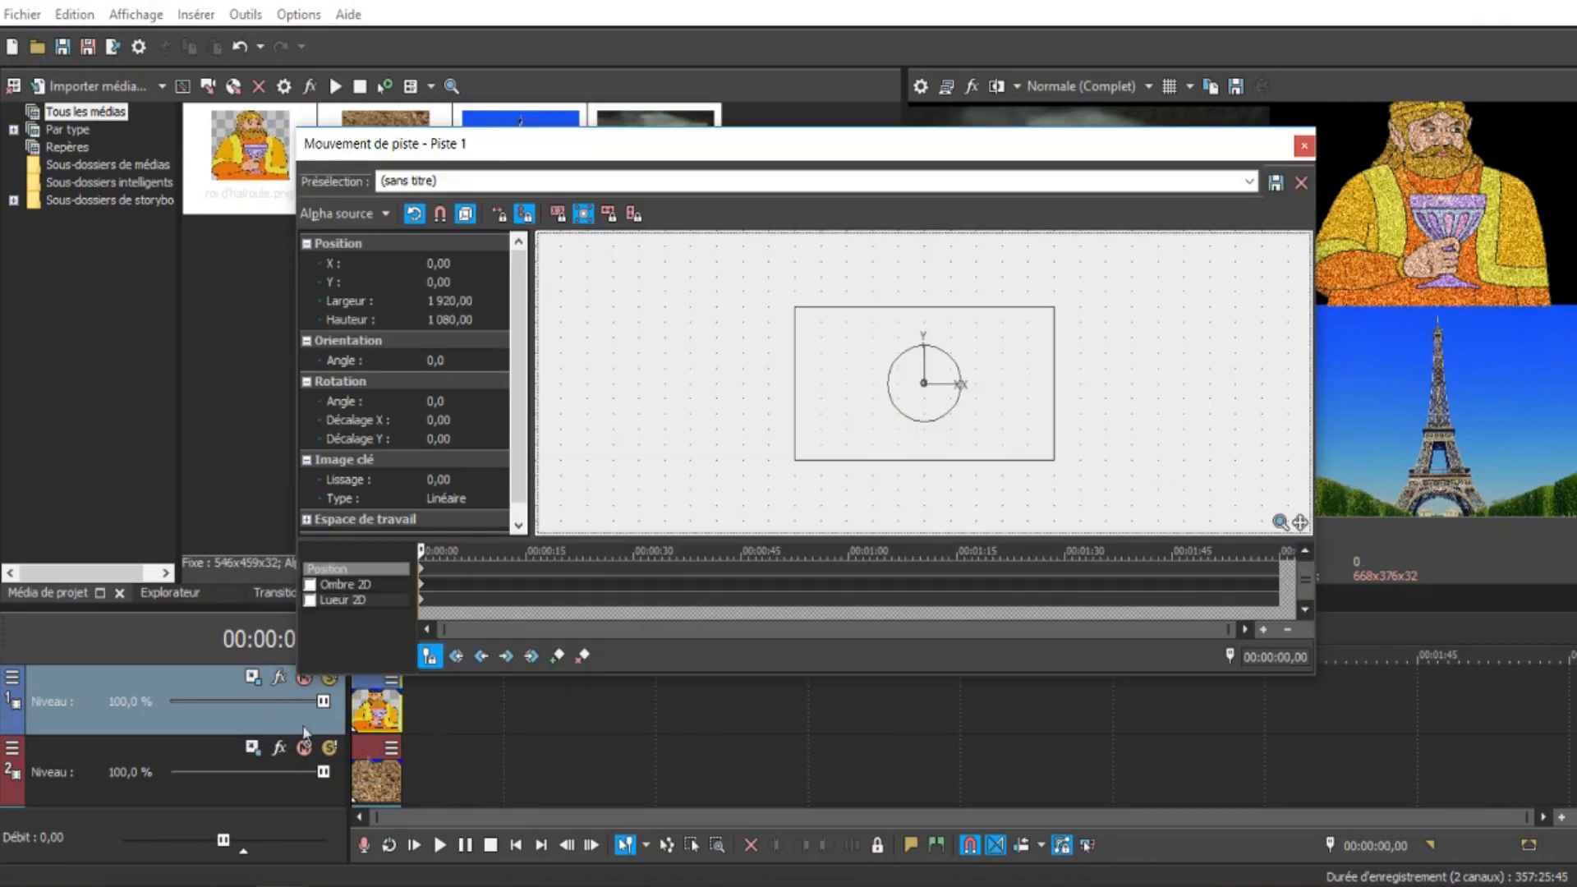
left_click(423, 571)
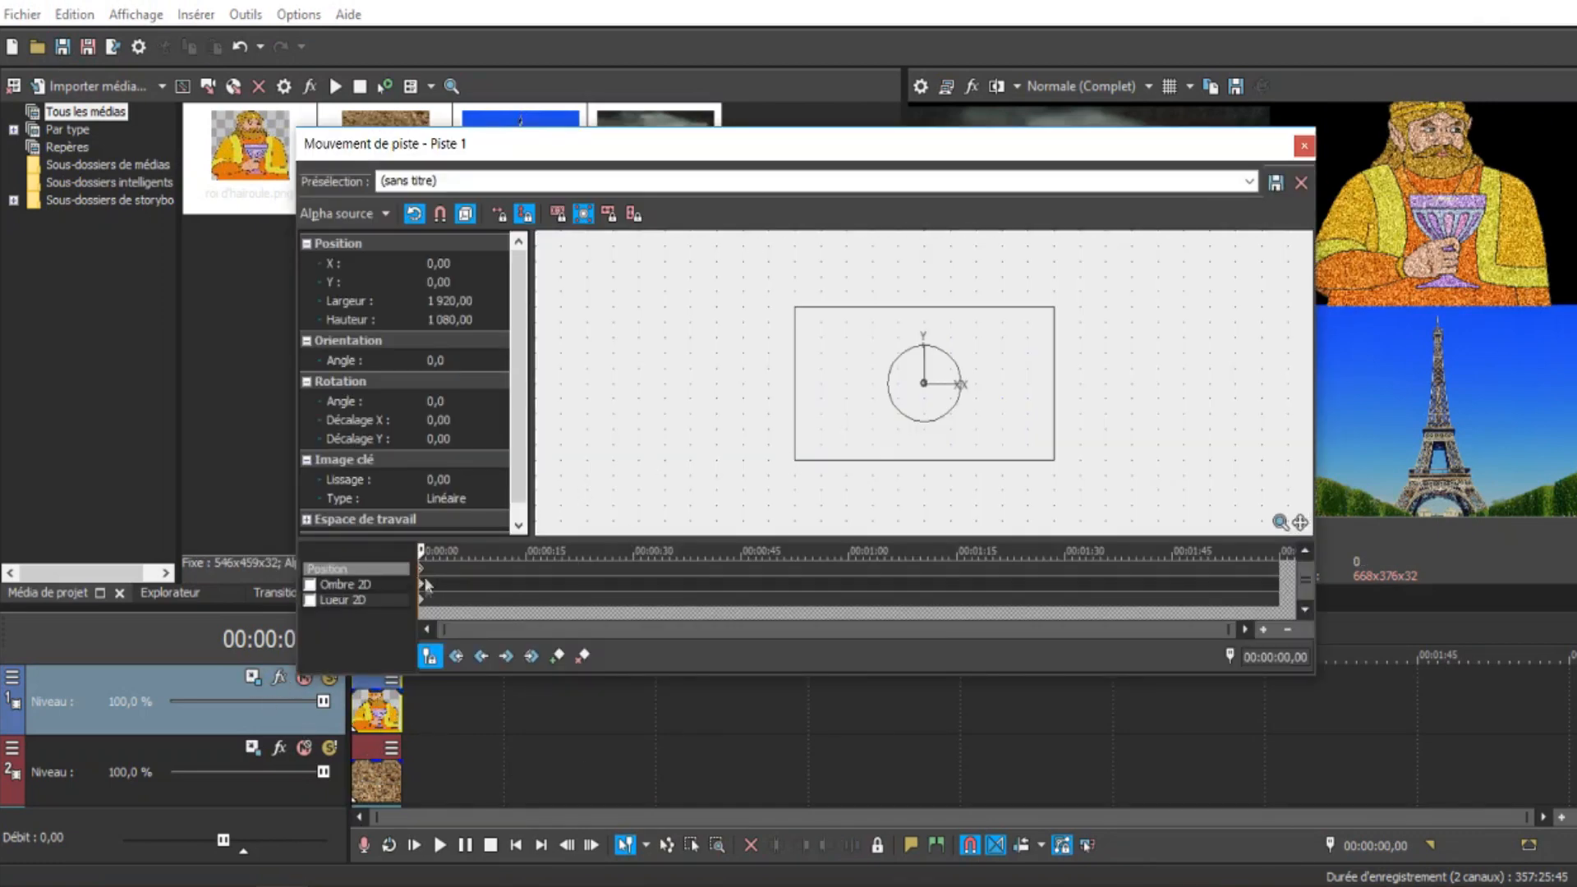
left_click(1304, 147)
In track 2's Track Motion settings, add a position keyframe at 00:00:04,21, slightly enlarge the frame, and close the settings.
left_click(252, 748)
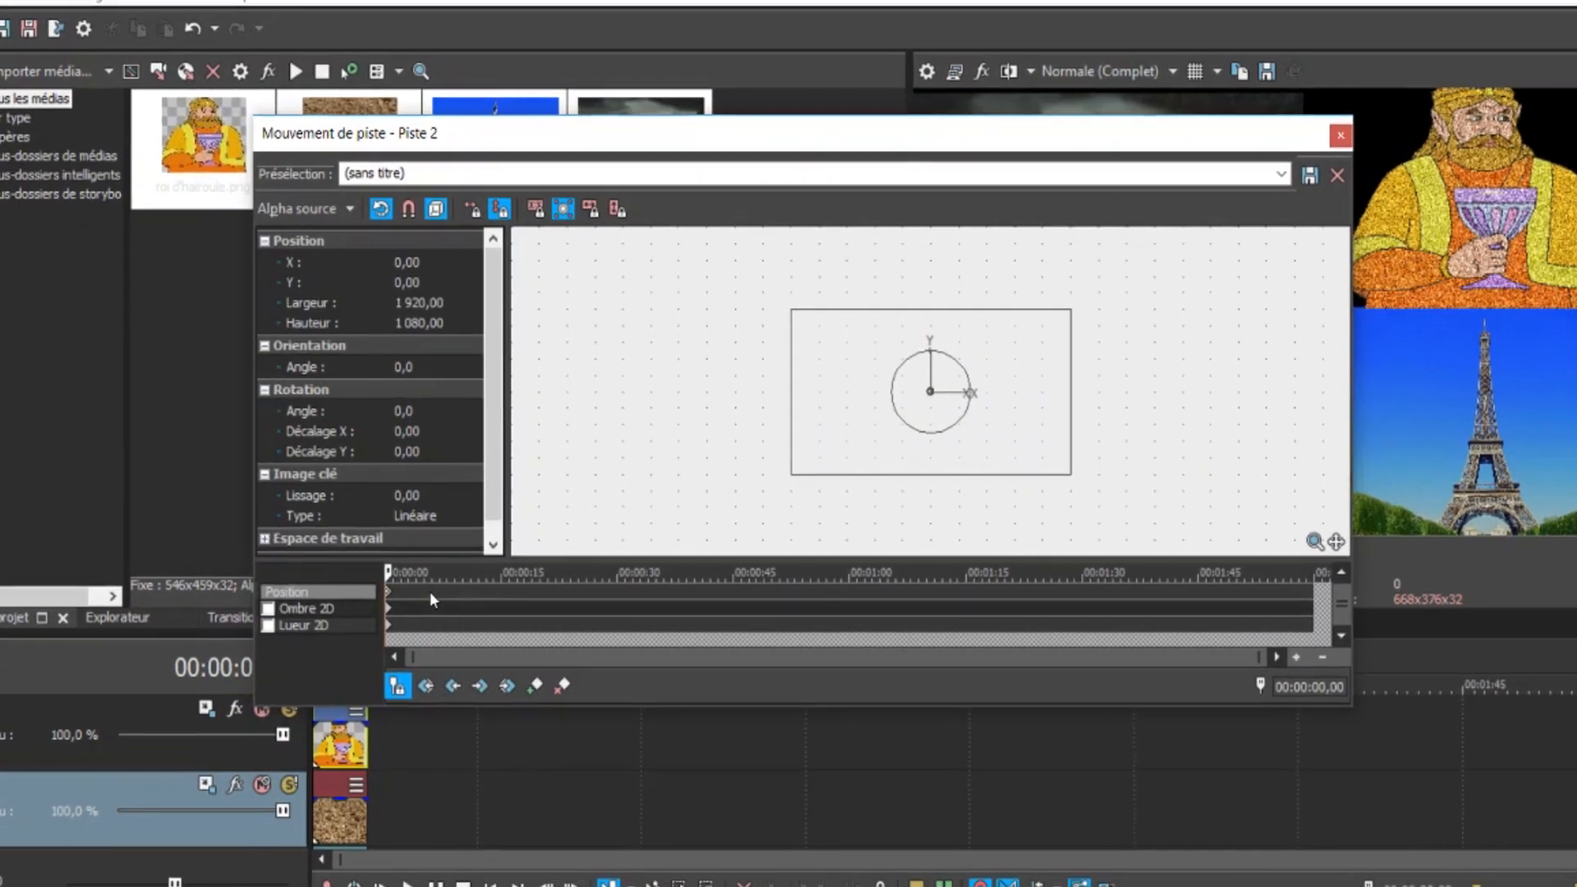
left_click(461, 571)
left_click(453, 576)
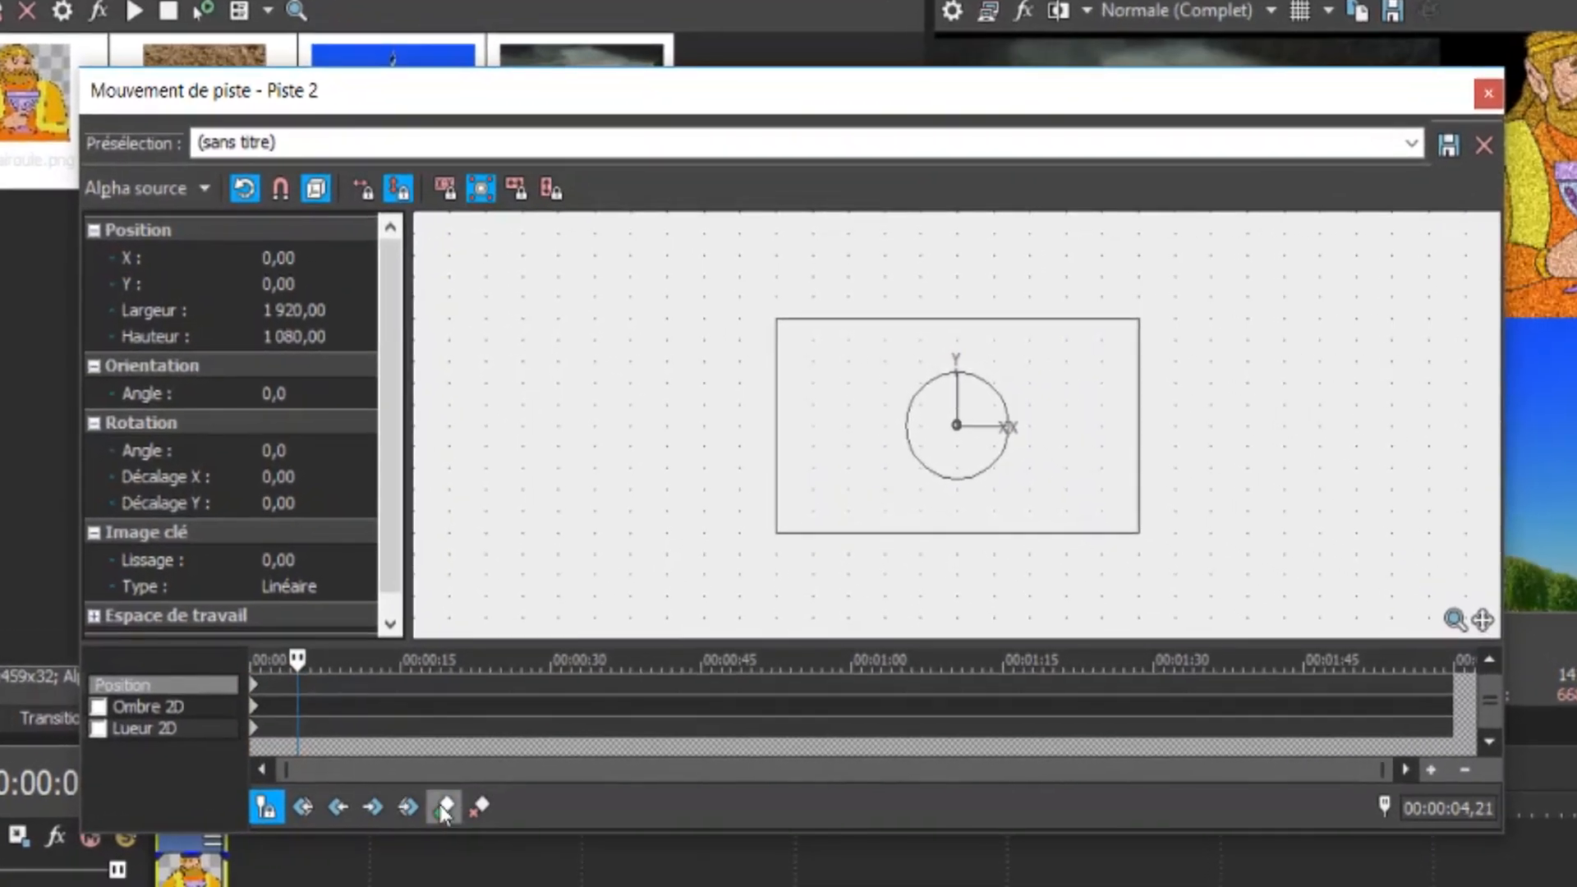
left_click(781, 321)
left_click_drag(778, 322, 736, 298)
left_click(1488, 94)
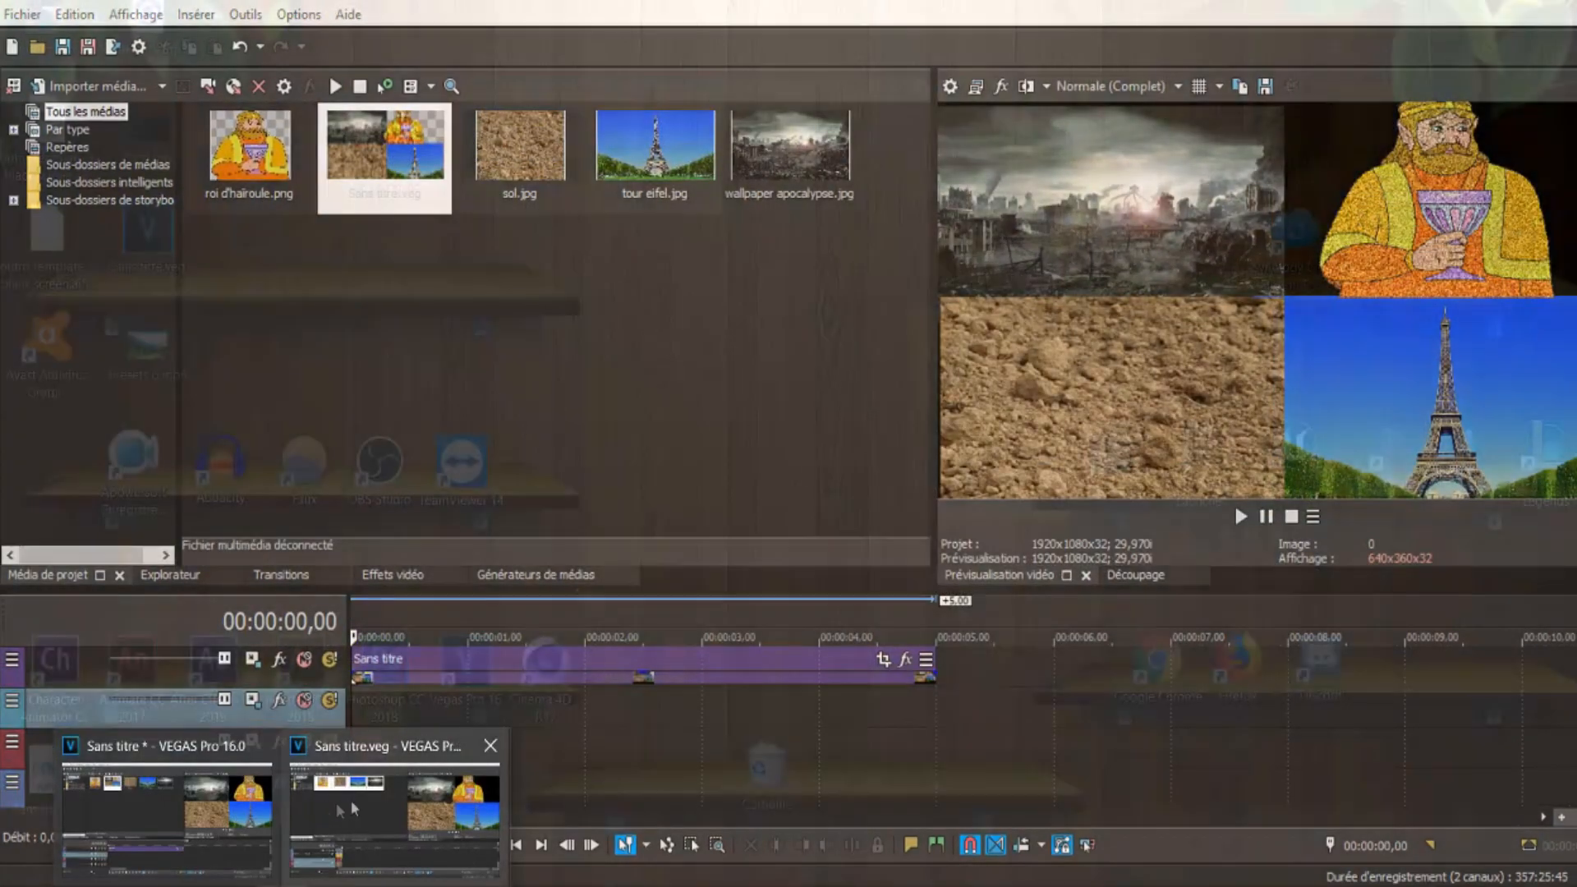
Switch back to the main project window and play the nested clip to review the track motion edit.
left_click(337, 802)
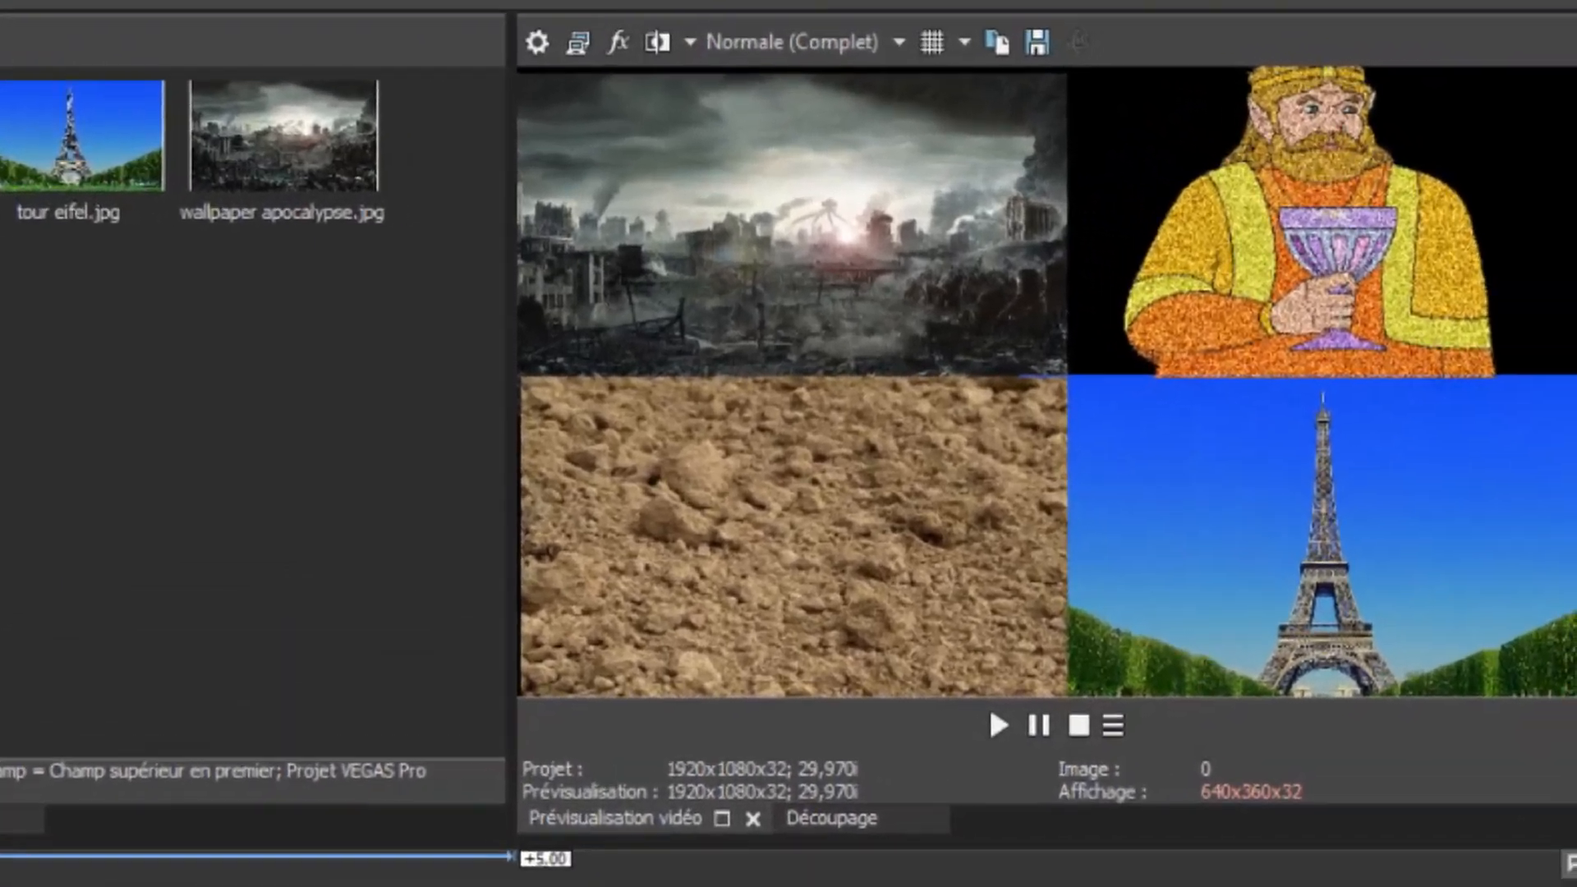
key("space")
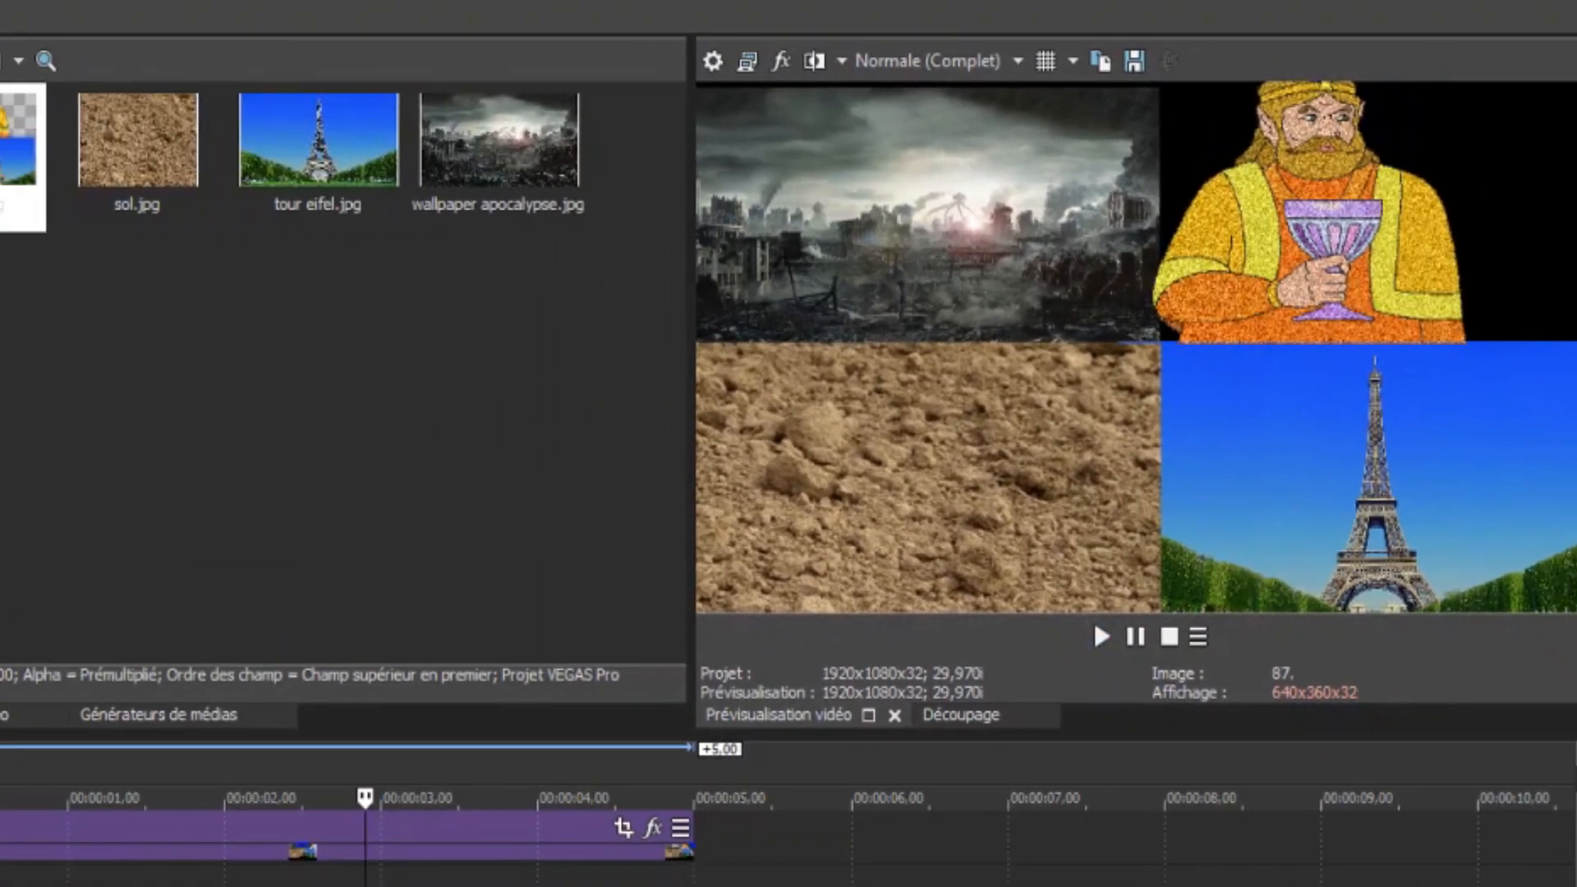
key("space")
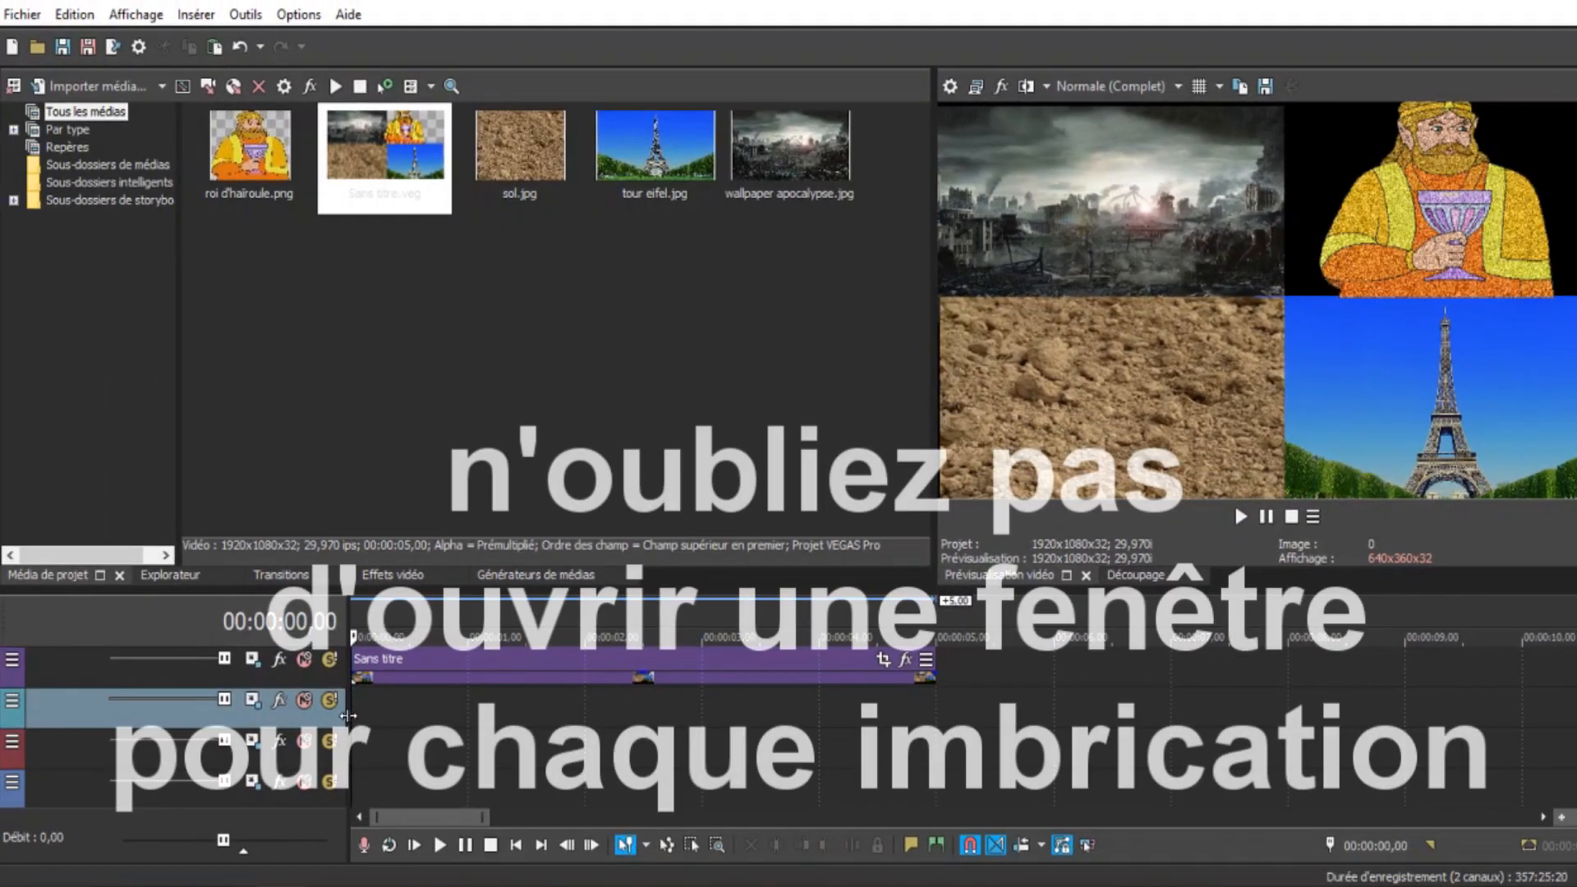